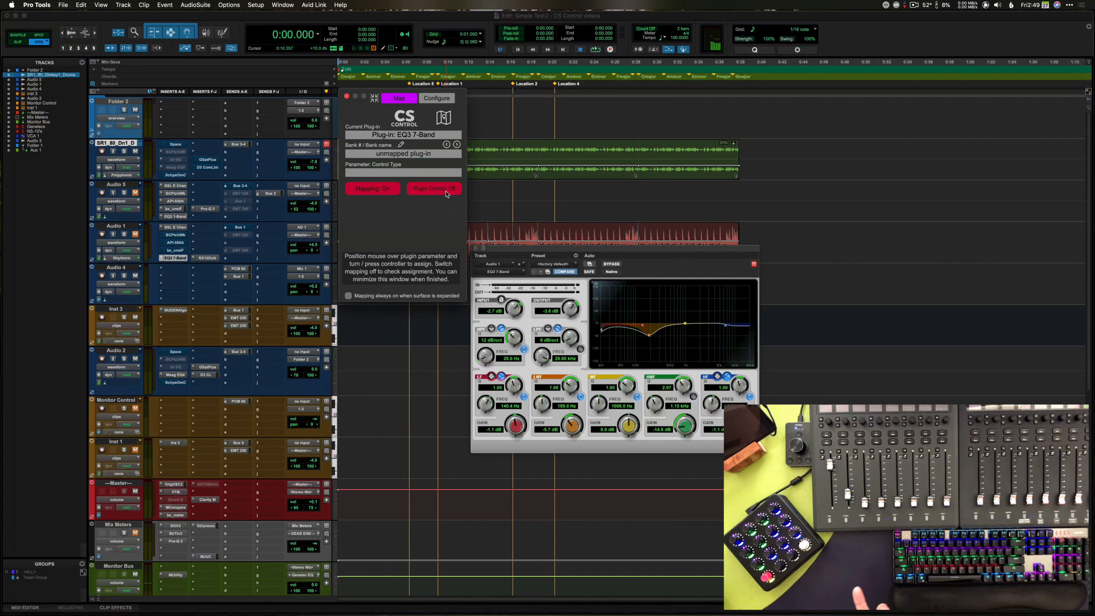
# Step: Turn on plugin control and mapping for EQ3 7-Band in CS Control, collapsing and re-expanding its window
pyautogui.click(446, 193)
pyautogui.click(446, 194)
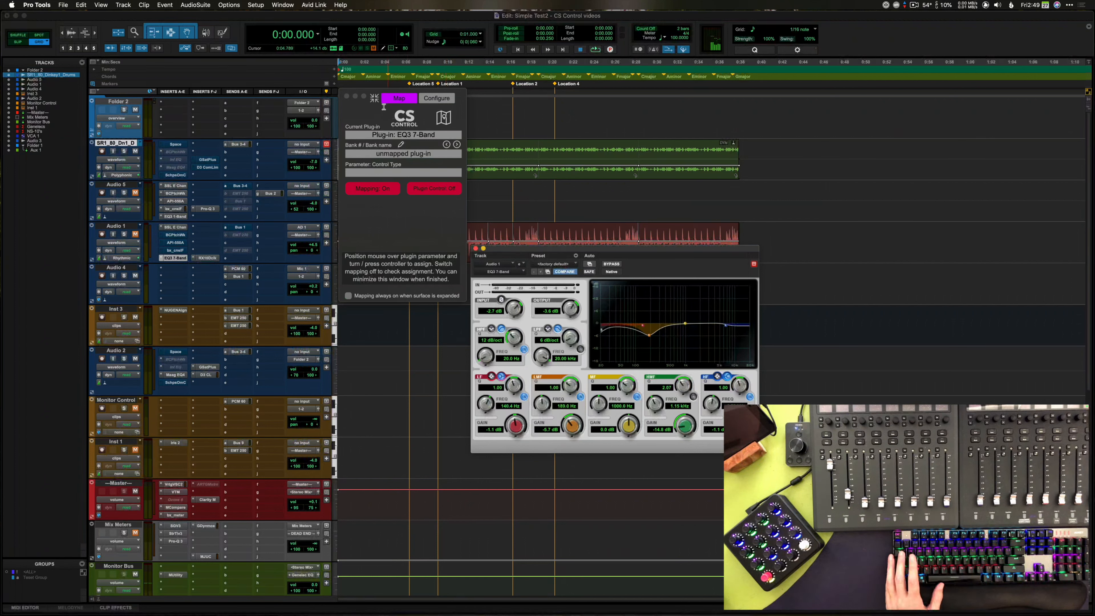
pyautogui.click(374, 99)
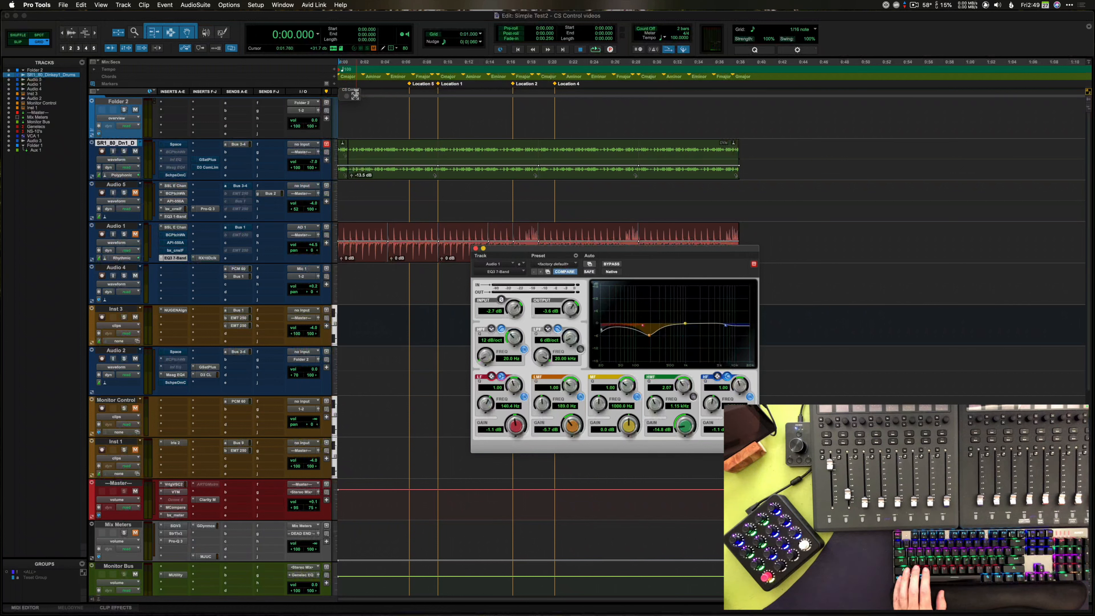
pyautogui.click(356, 96)
pyautogui.click(368, 187)
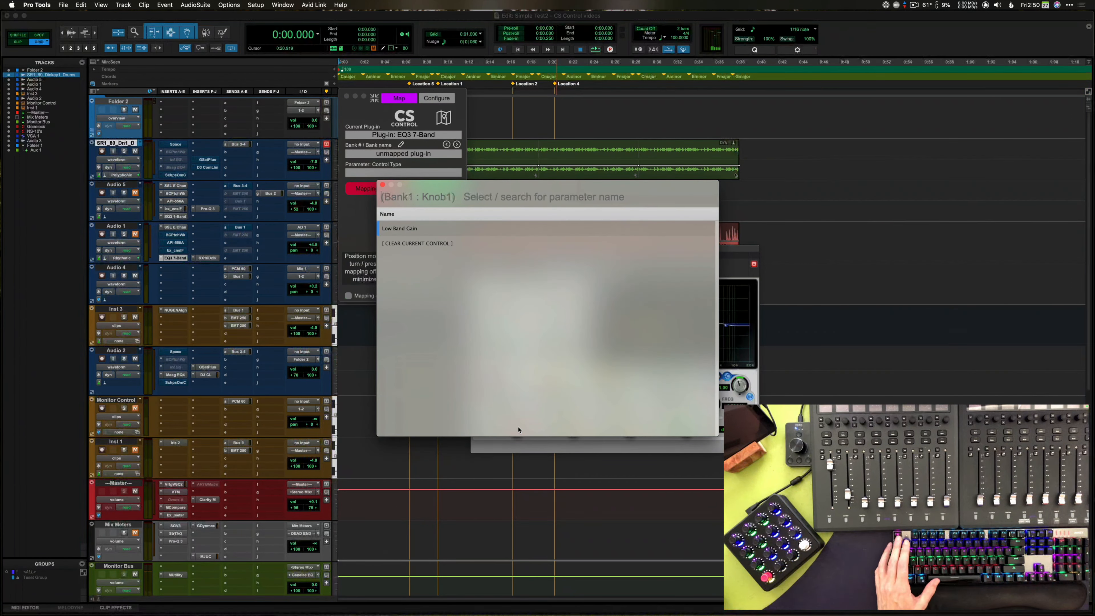
# Step: Dismiss the Knob 1 parameter picker and view the automation options for Low Band Gain and the plug-in automation parameter list, cancelling both
pyautogui.press('Escape')
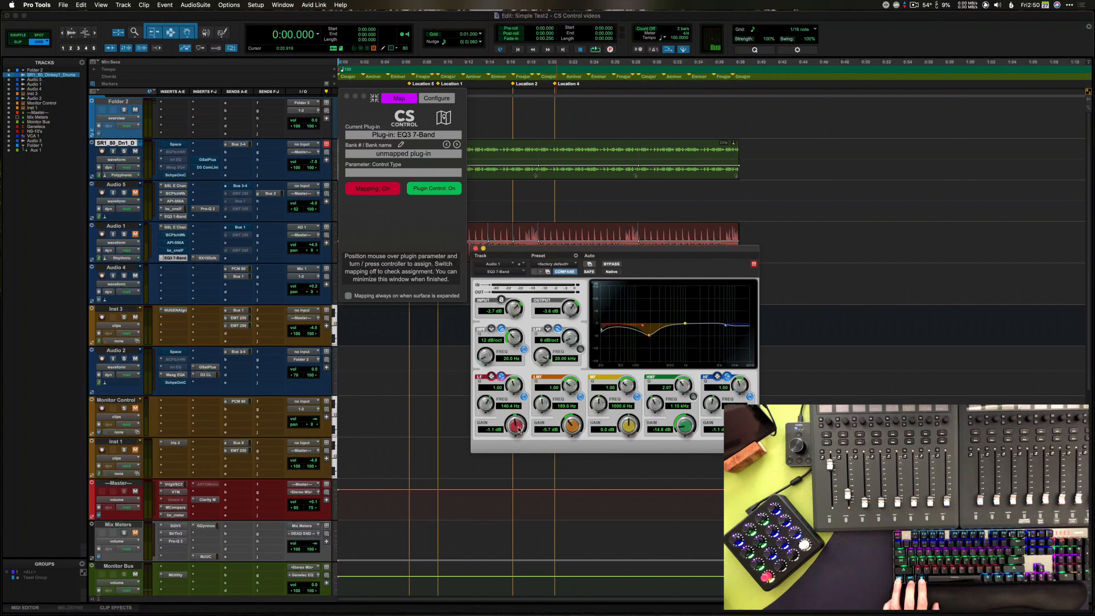
pyautogui.rightClick(519, 429)
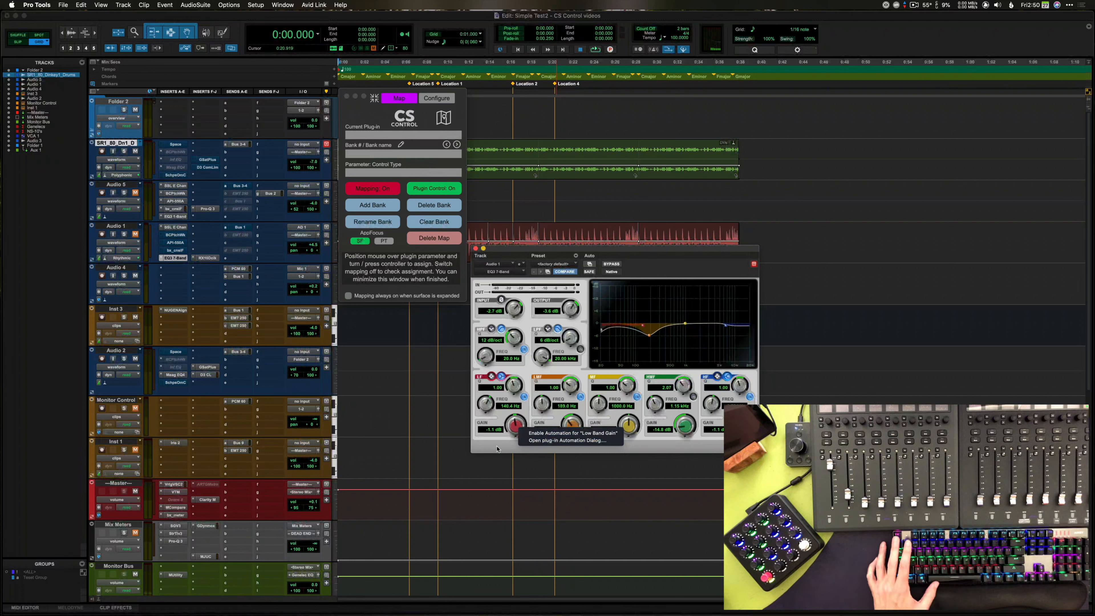
pyautogui.press('Escape')
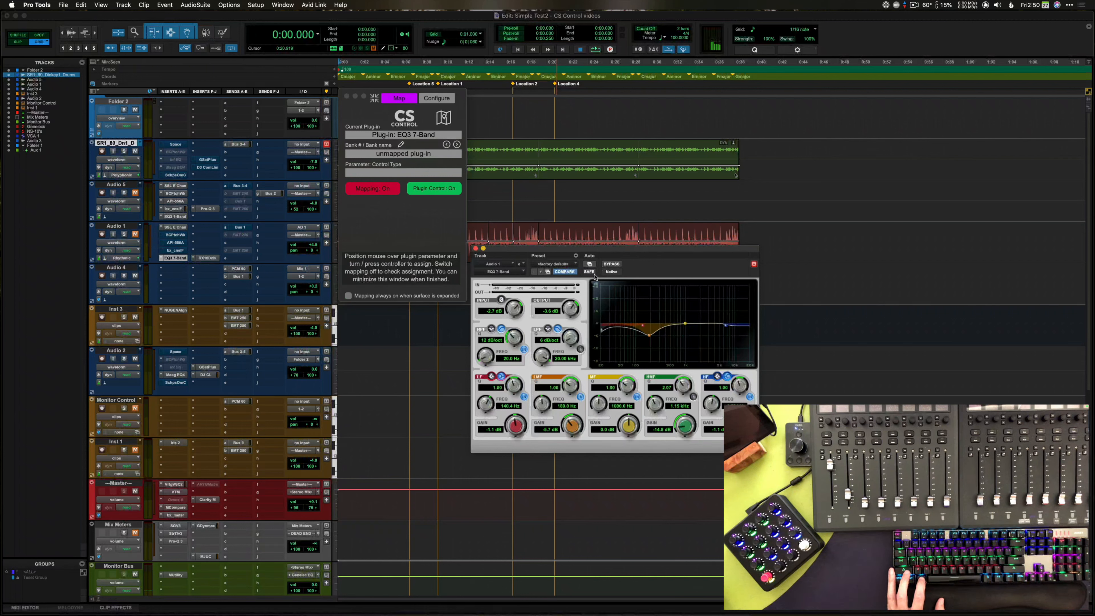
pyautogui.click(590, 264)
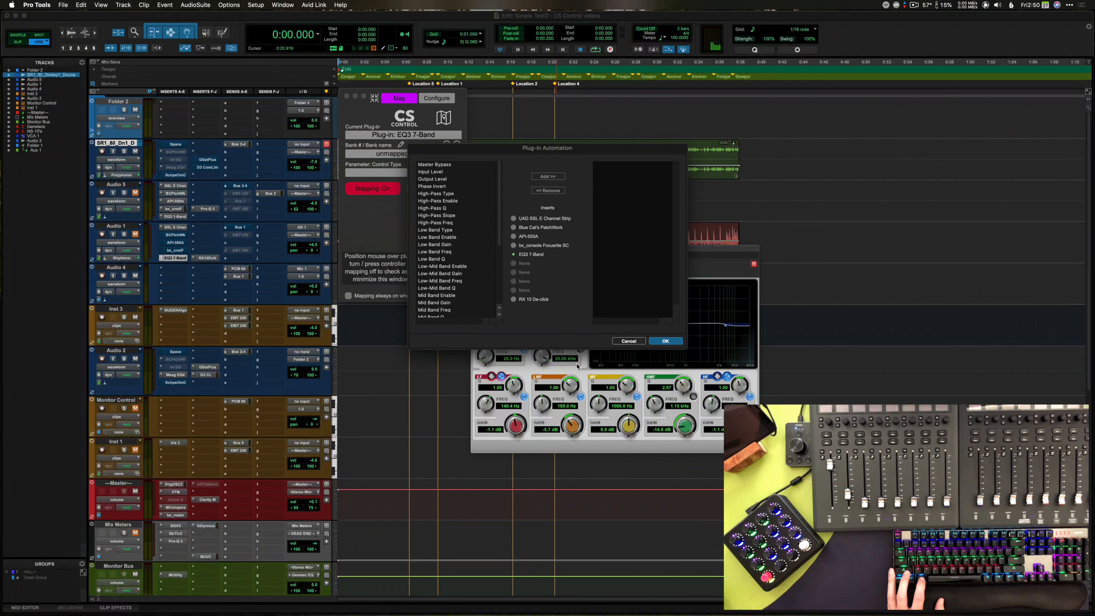
pyautogui.click(629, 341)
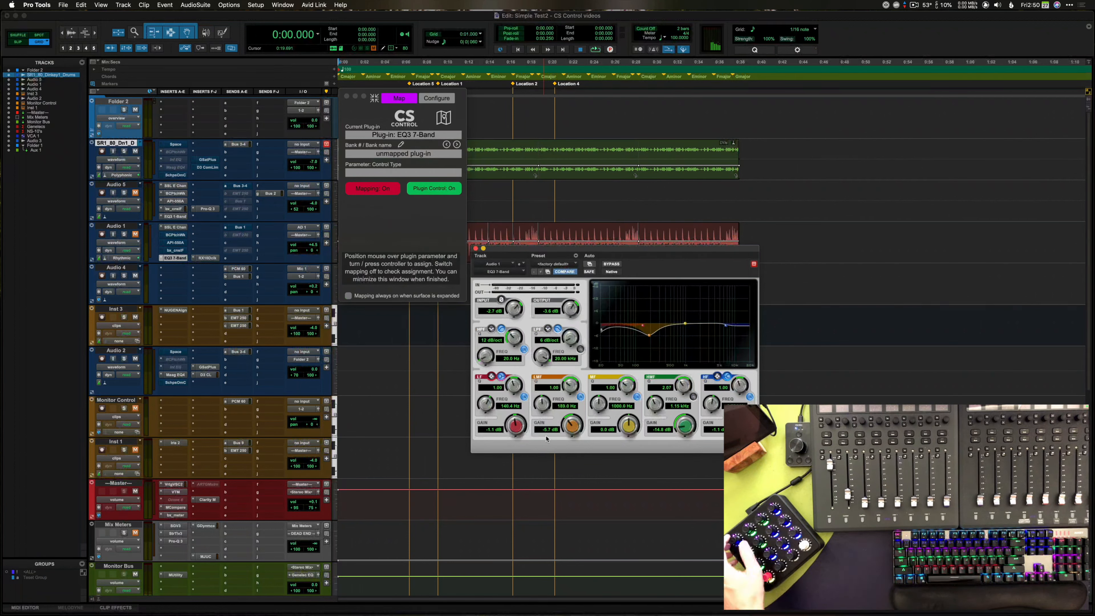
# Step: Look through the full list of EQ3 7-Band parameters offered for Bank 1 Knob 1, then dismiss it
pyautogui.scroll(-3, 516, 282)
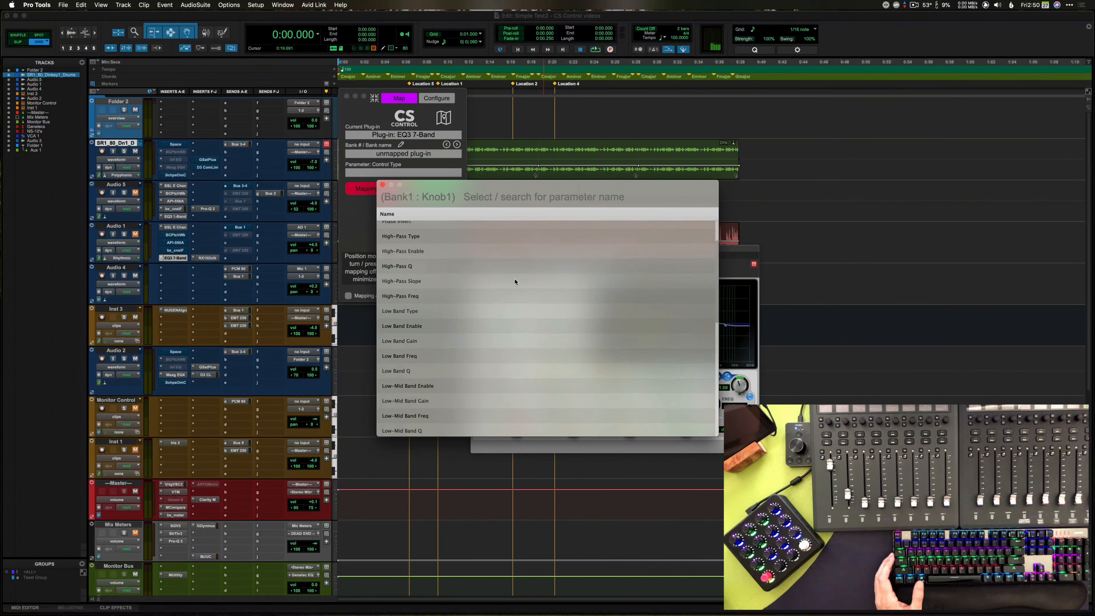
pyautogui.scroll(4, 514, 282)
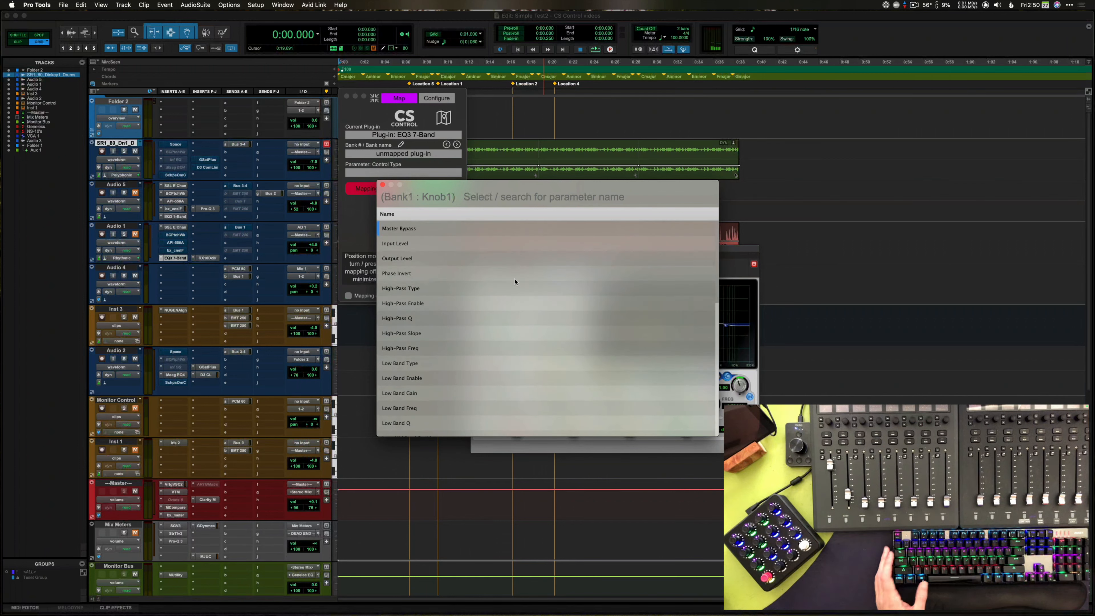
pyautogui.press('Escape')
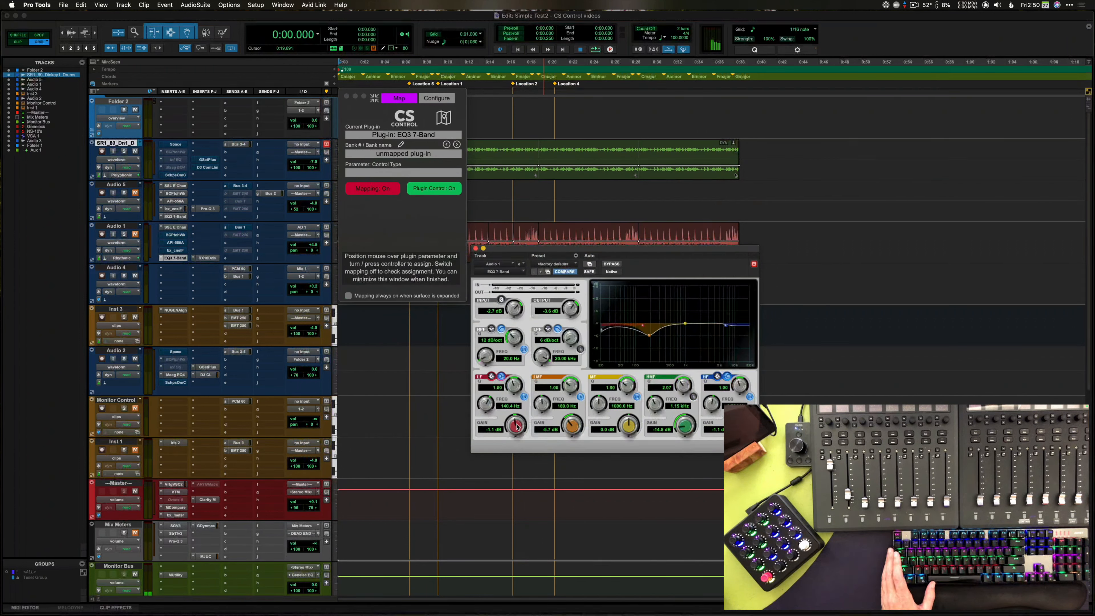
# Step: Try to assign the EQ's Low Band Gain to Knob 1 in Bank 1
pyautogui.keyDown('ctrl'); pyautogui.keyDown('super'); pyautogui.click(517, 427); pyautogui.keyUp('super'); pyautogui.keyUp('ctrl')
pyautogui.click(511, 425)
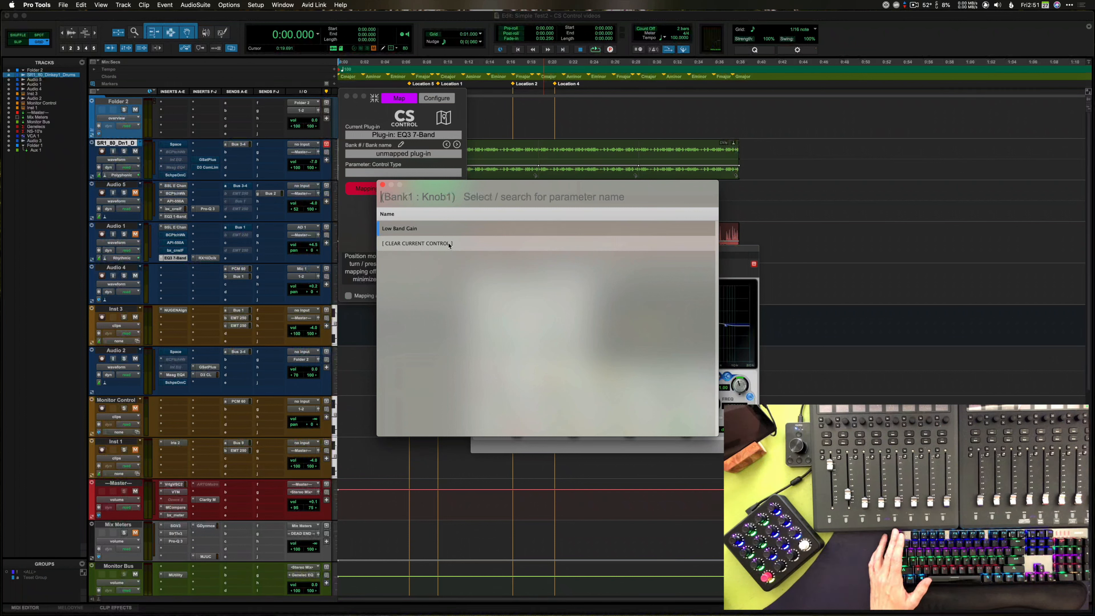
pyautogui.click(420, 233)
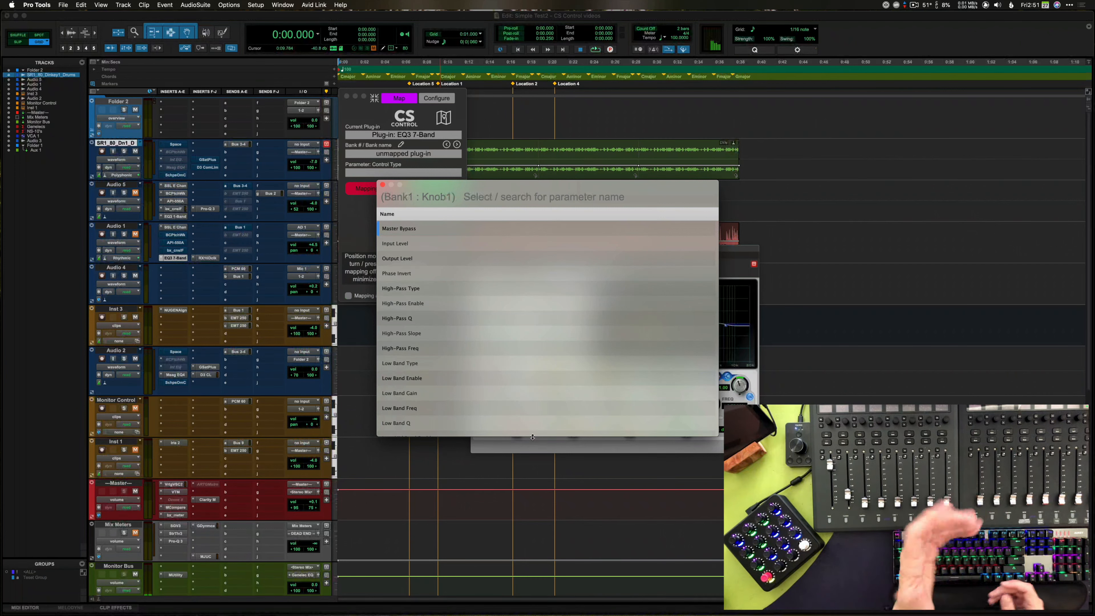
# Step: Search Knob 1's full parameter list for "lo ga" and highlight Low-Mid Band Gain
pyautogui.write('lo')
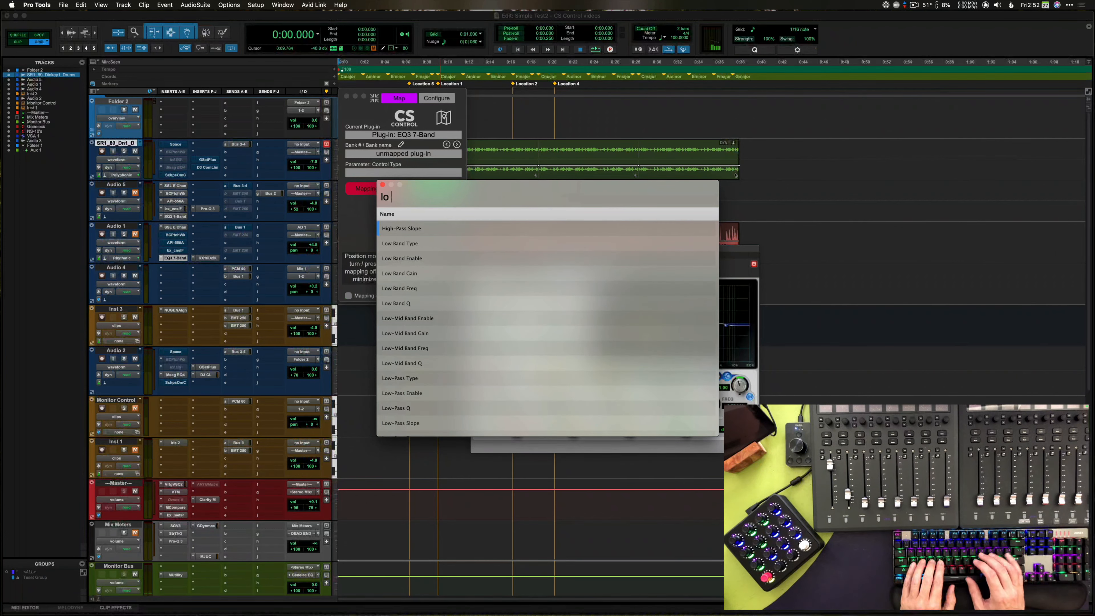
pyautogui.write(' ga')
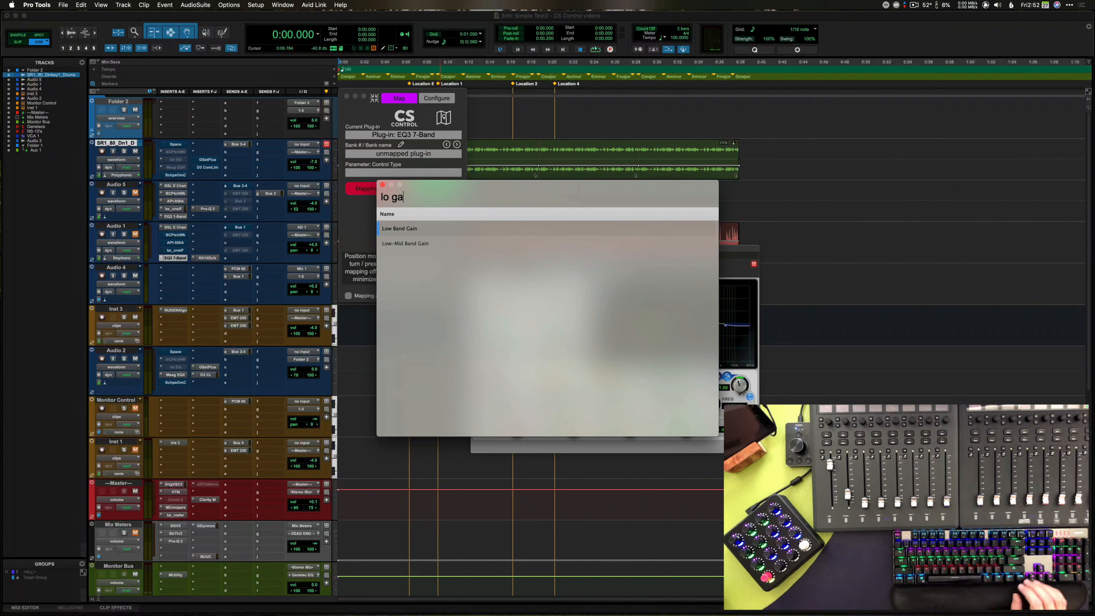
pyautogui.press('Down')
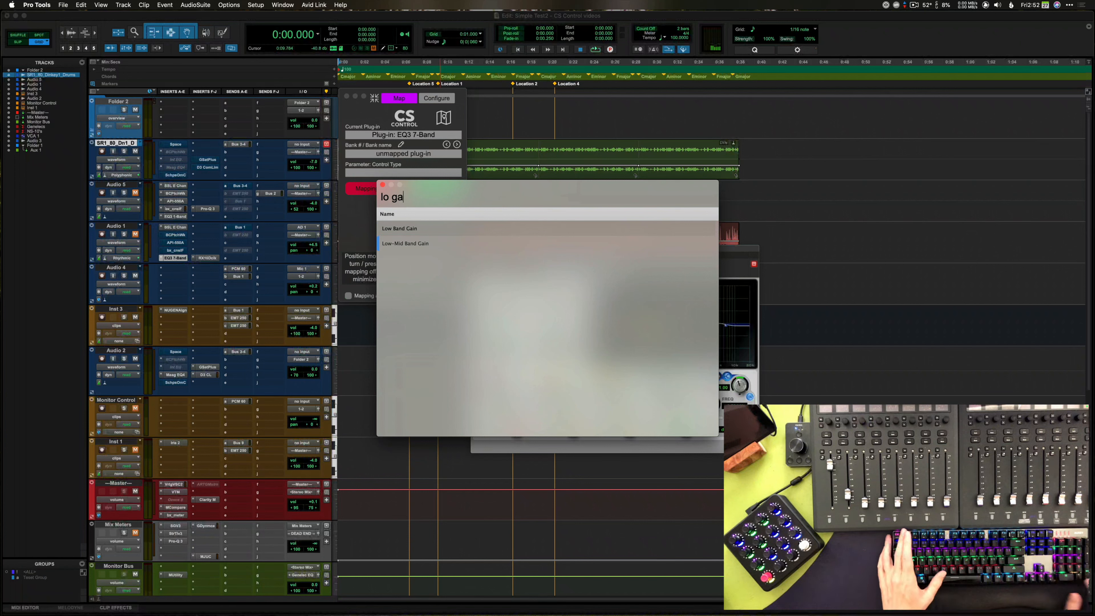
pyautogui.press('Return')
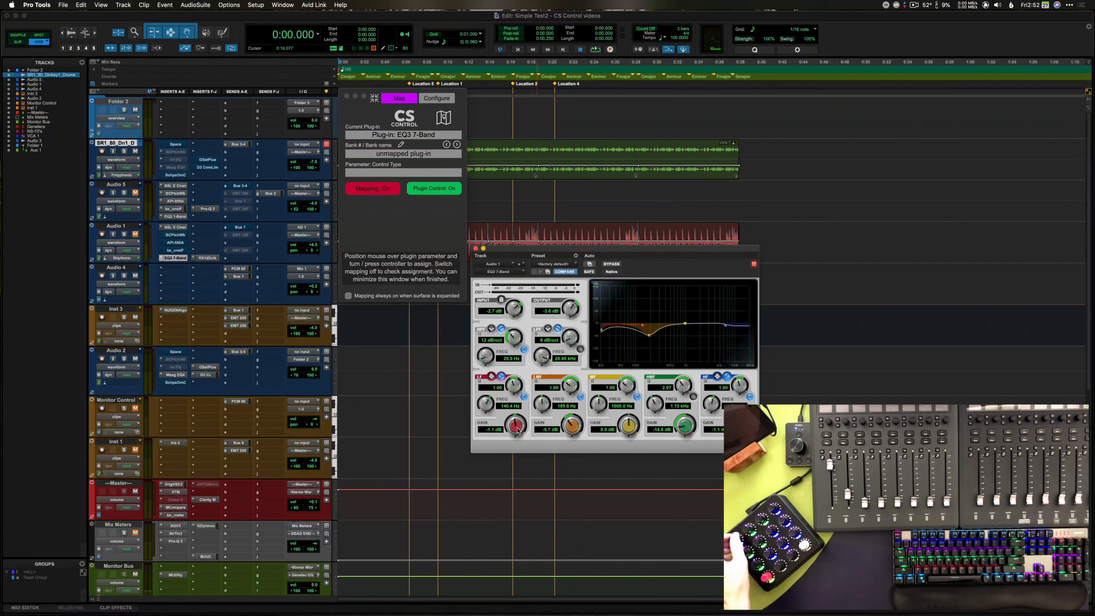
# Step: Map Low Band Gain to Knob 1 with the ***NORMAL*** knob/slider response and switch mapping off
pyautogui.press('Return')
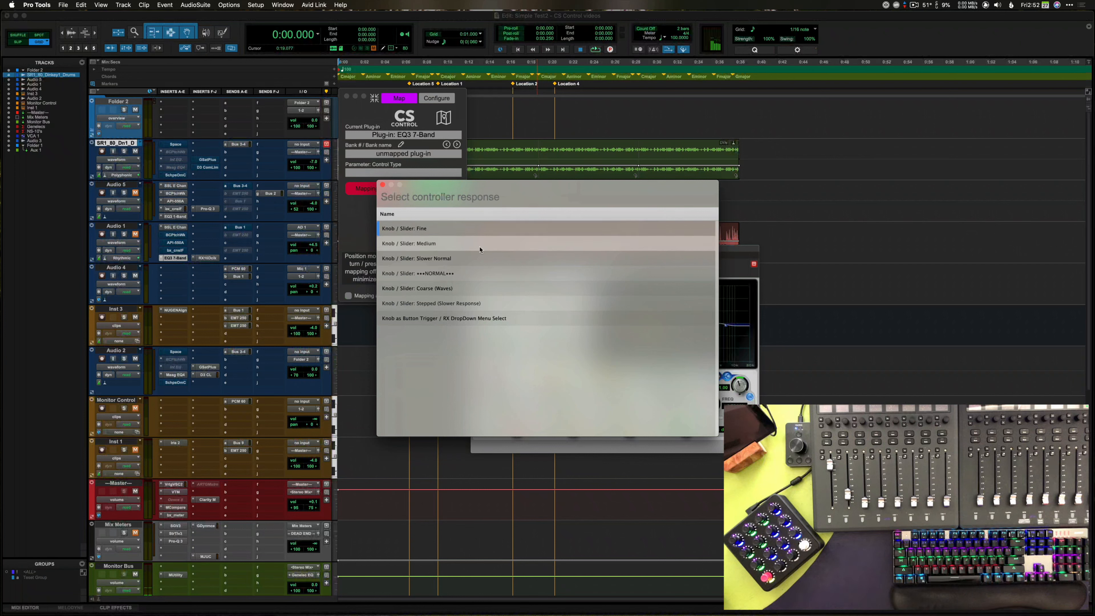
pyautogui.click(451, 277)
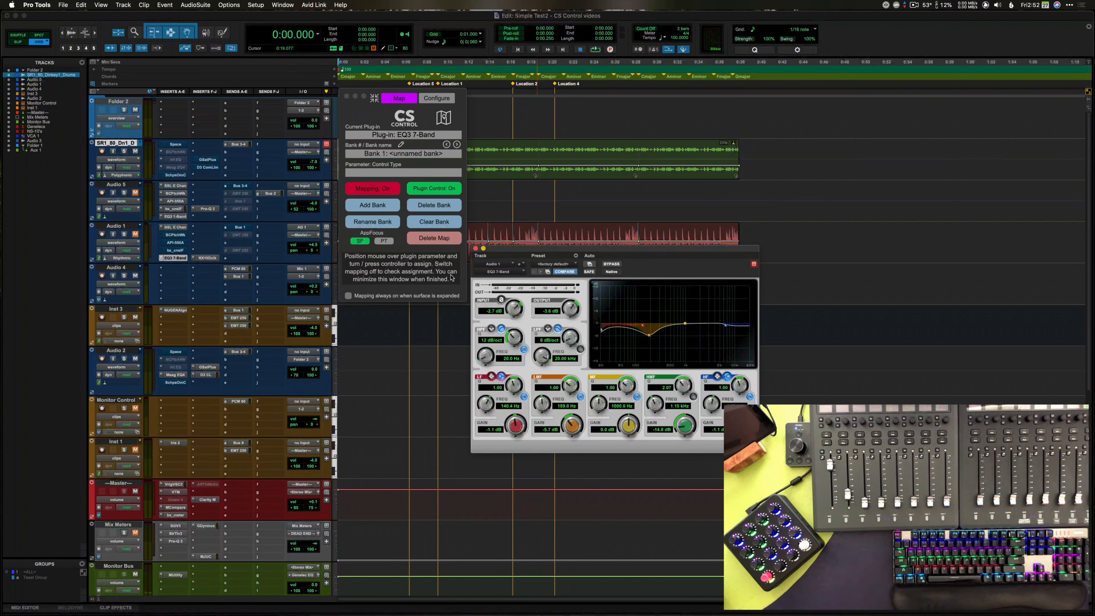
pyautogui.click(383, 193)
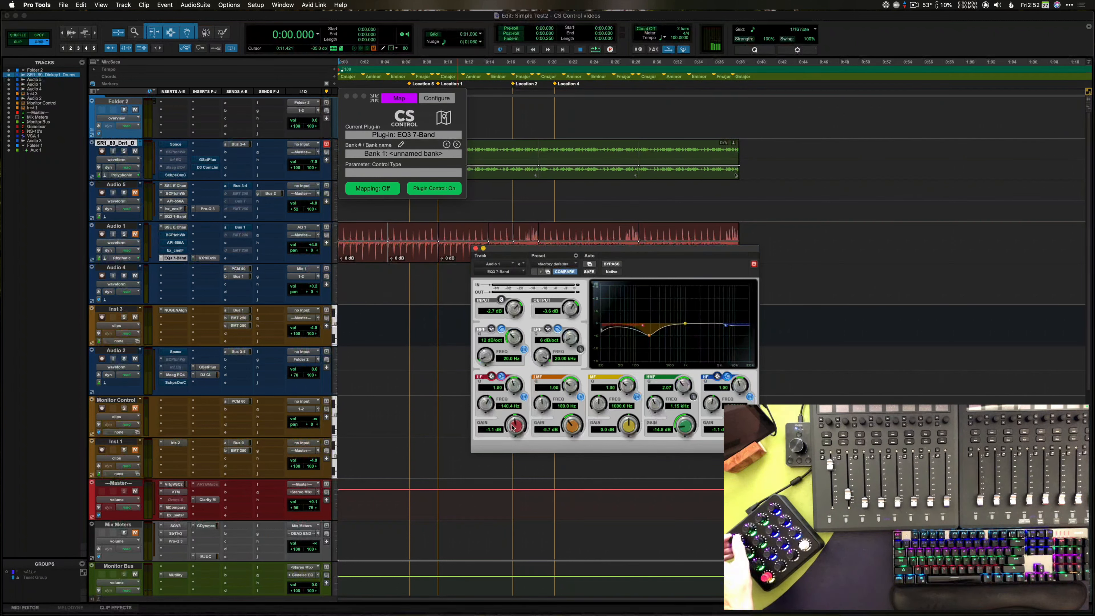
# Step: Test the Knob 1 mapping by sweeping the EQ's Low Band Gain up and down over a wide range
pyautogui.scroll(10, 519, 431)
pyautogui.scroll(-8, 519, 431)
pyautogui.scroll(10, 519, 431)
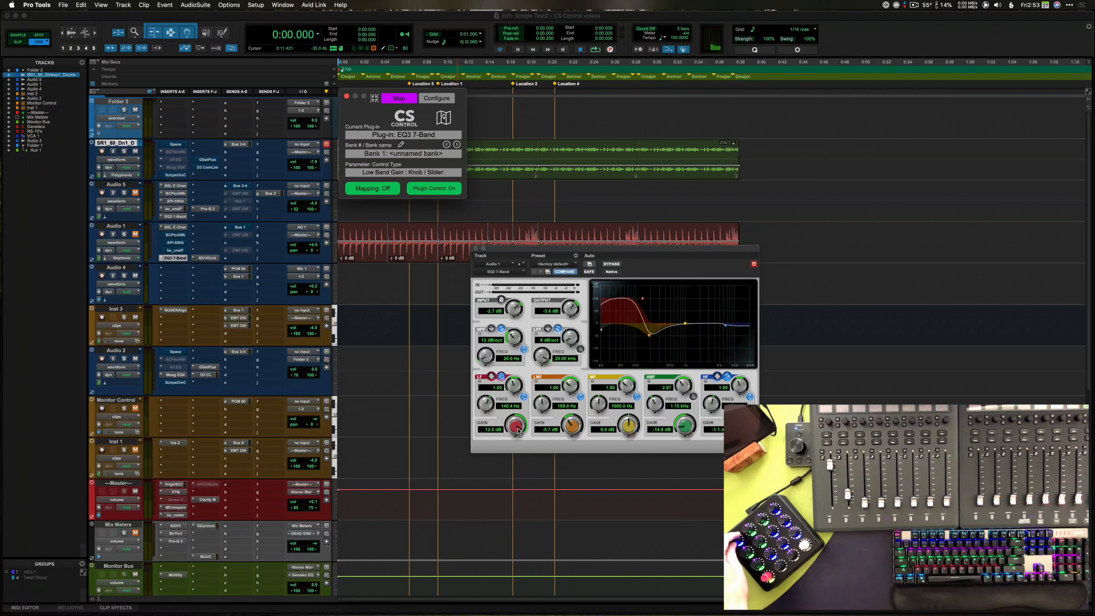
pyautogui.scroll(-15, 518, 431)
pyautogui.scroll(16, 519, 431)
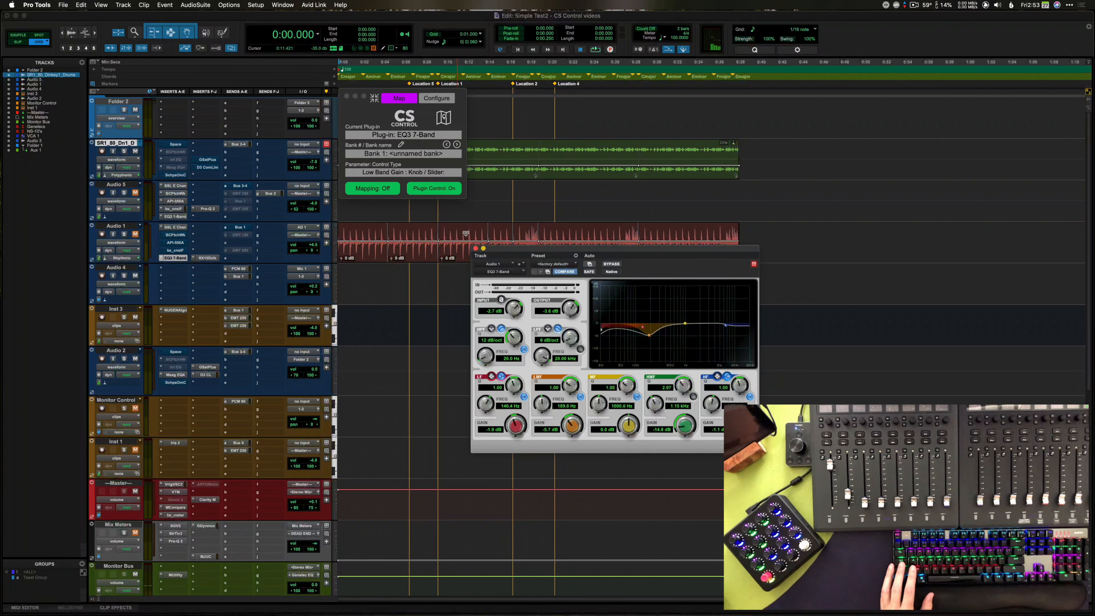
# Step: Switch mapping back on, enable "Mapping always on when surface is expanded", and collapse the CS Control window
pyautogui.click(373, 189)
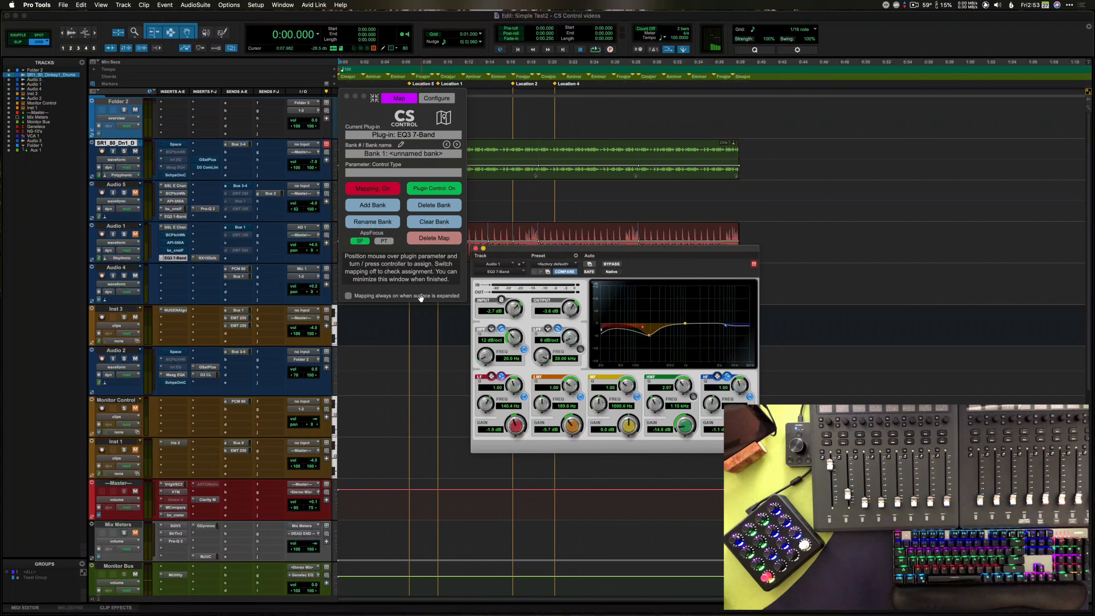
pyautogui.click(362, 297)
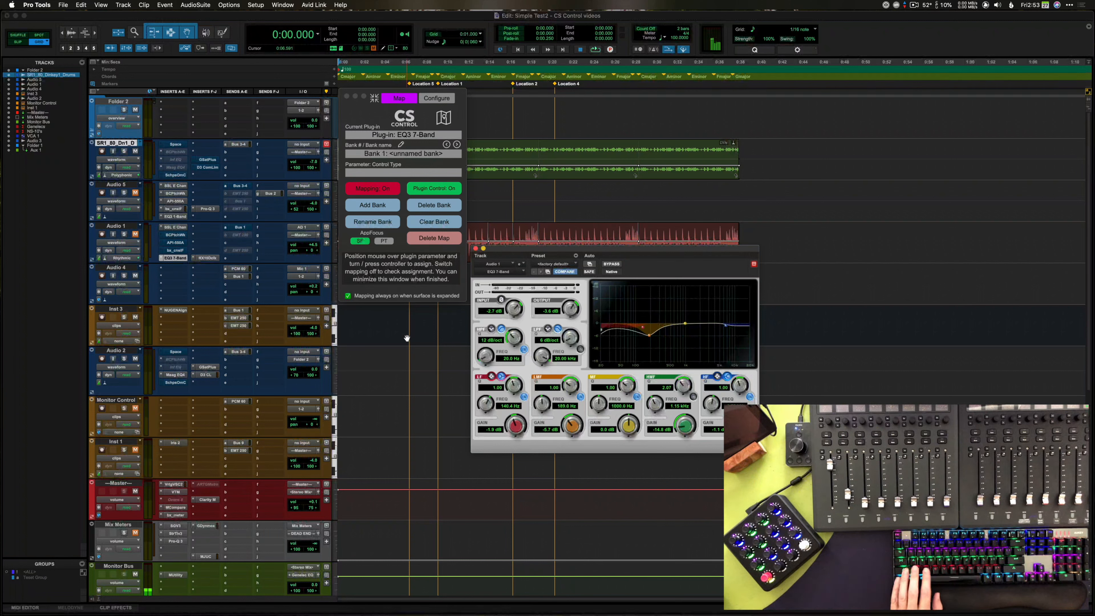
pyautogui.hotkey('ctrl', 'shift', 'c')
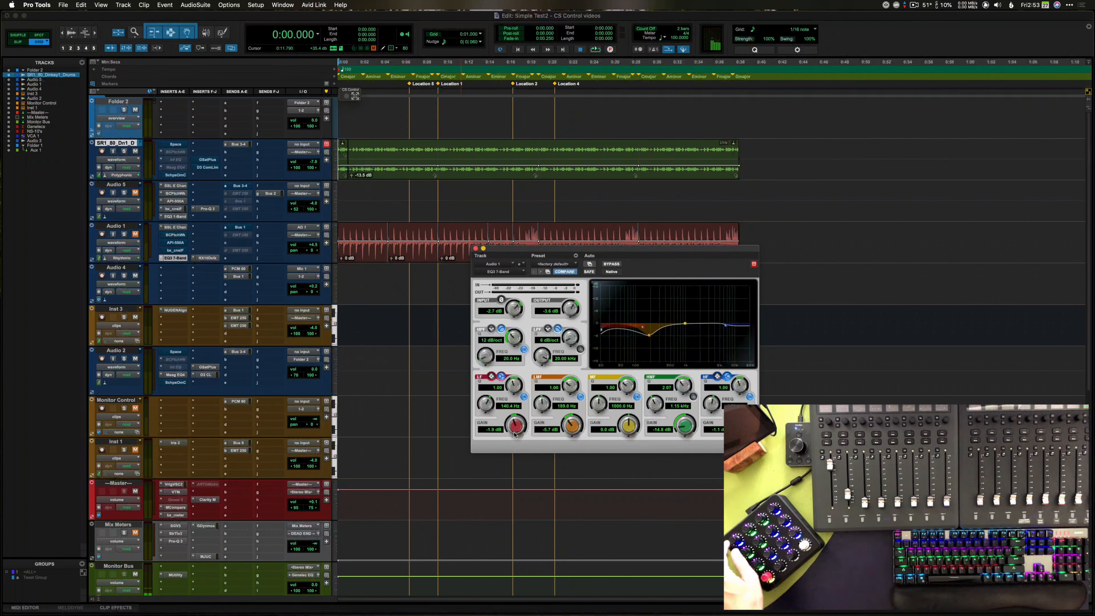
# Step: Sweep the Low Band Gain with Knob 1 while the CS Control window is collapsed, ending at about -3.6 dB
pyautogui.scroll(7, 517, 428)
pyautogui.scroll(-12, 518, 428)
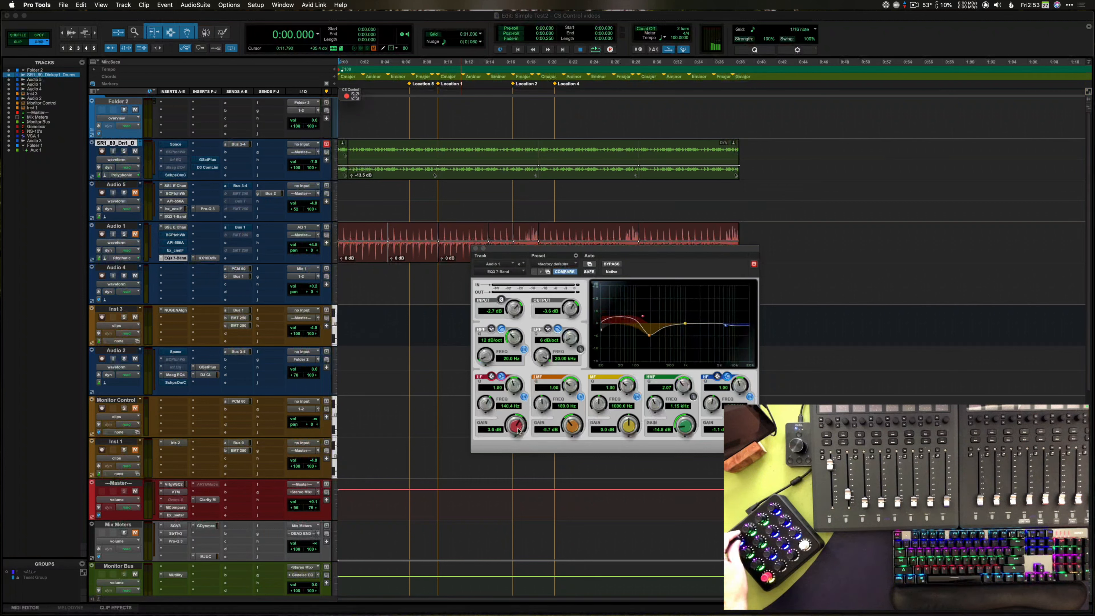
pyautogui.scroll(3, 519, 430)
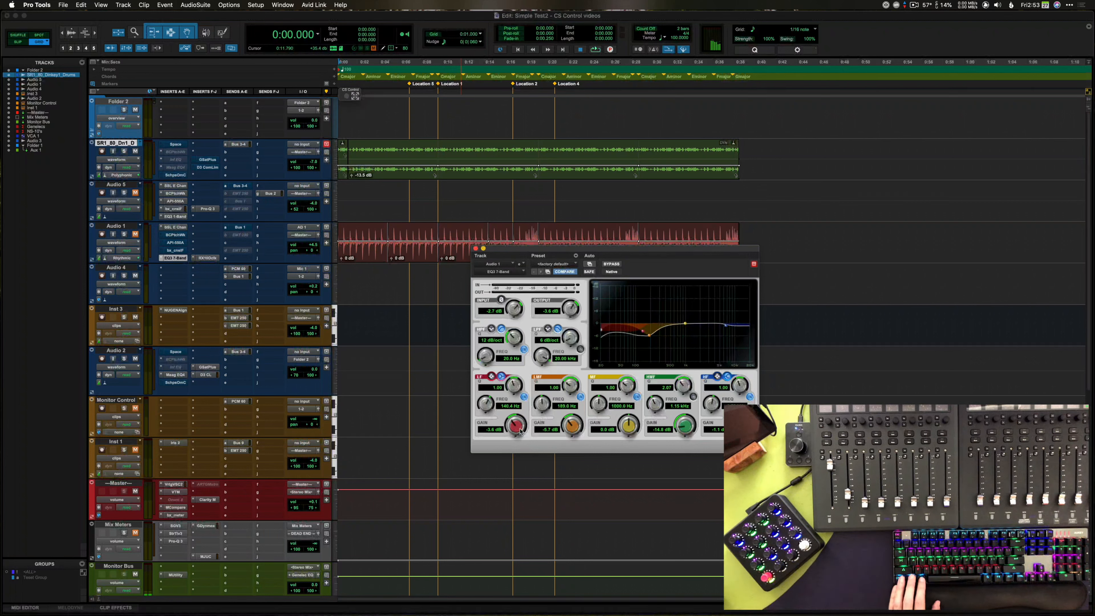
# Step: Toggle the CS Control window between expanded and collapsed, cancelling the Knob 2 parameter picker and leaving the window expanded
pyautogui.press('ctrl+alt+super+c')
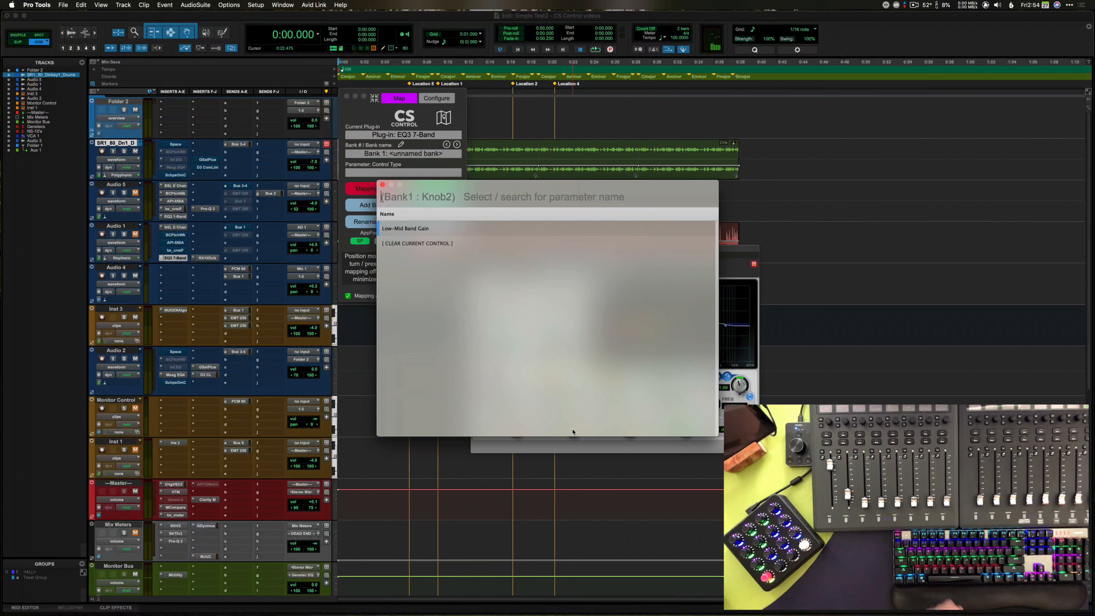
pyautogui.press('Escape')
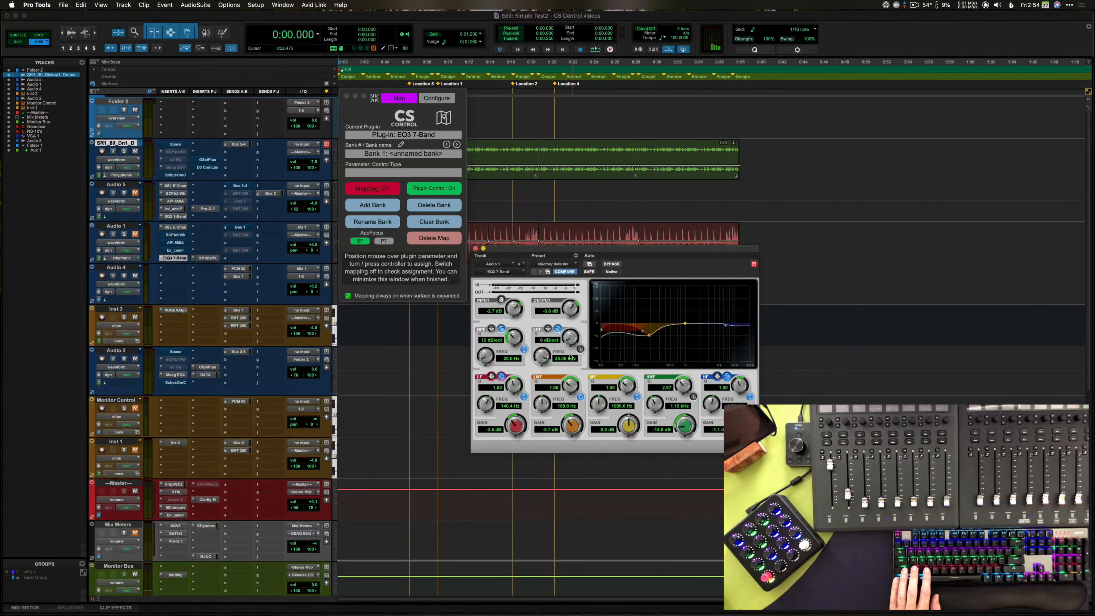
pyautogui.click(374, 98)
pyautogui.hotkey('ctrl', 'alt', 'c')
pyautogui.hotkey('ctrl', 'alt', 'c')
pyautogui.hotkey('ctrl', 'alt', 'c')
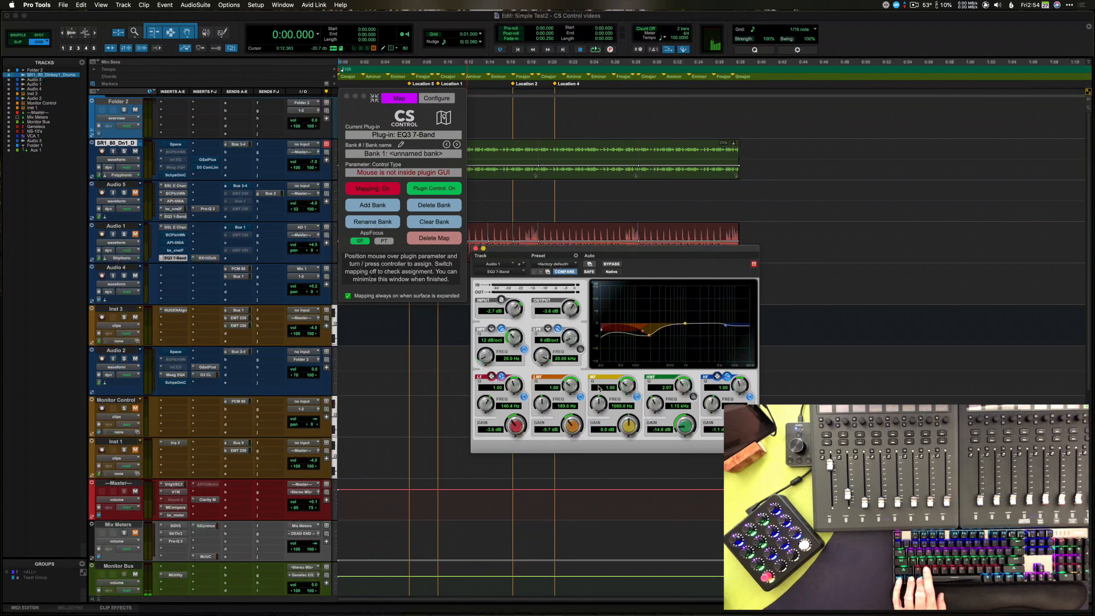
# Step: Open the Map Display for EQ3 7-Band and place it clear of the plug-in window
pyautogui.press('ctrl+alt+super+x')
pyautogui.moveTo(934, 21); pyautogui.dragTo(975, 31)
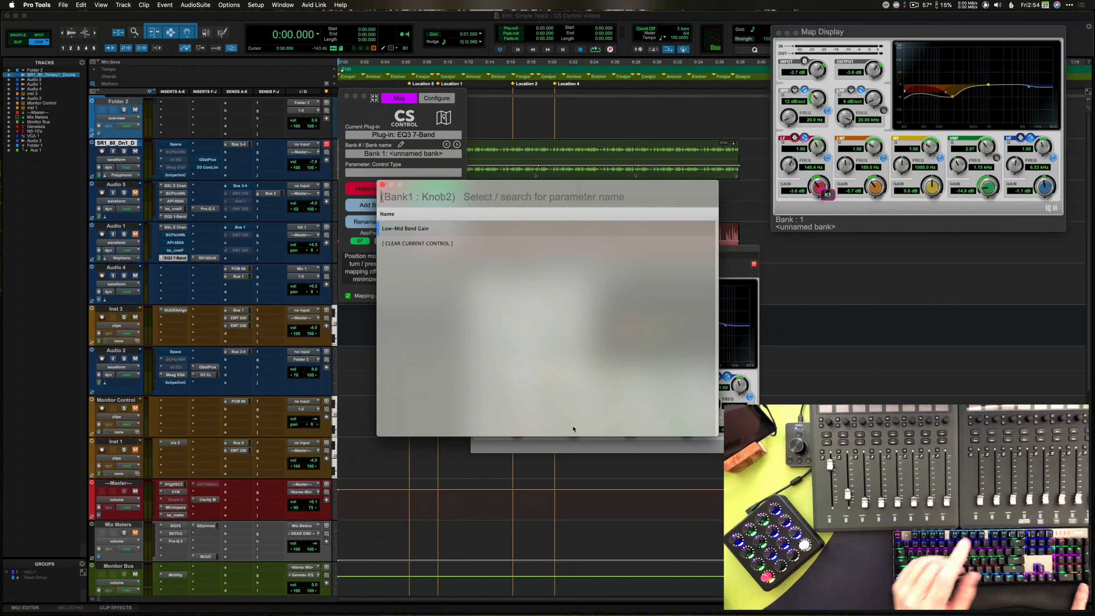
# Step: Map Low-Mid Band Gain to Knob 2 and High-Mid Band Gain to Knob 3, both with the ***NORMAL*** response
pyautogui.click(449, 233)
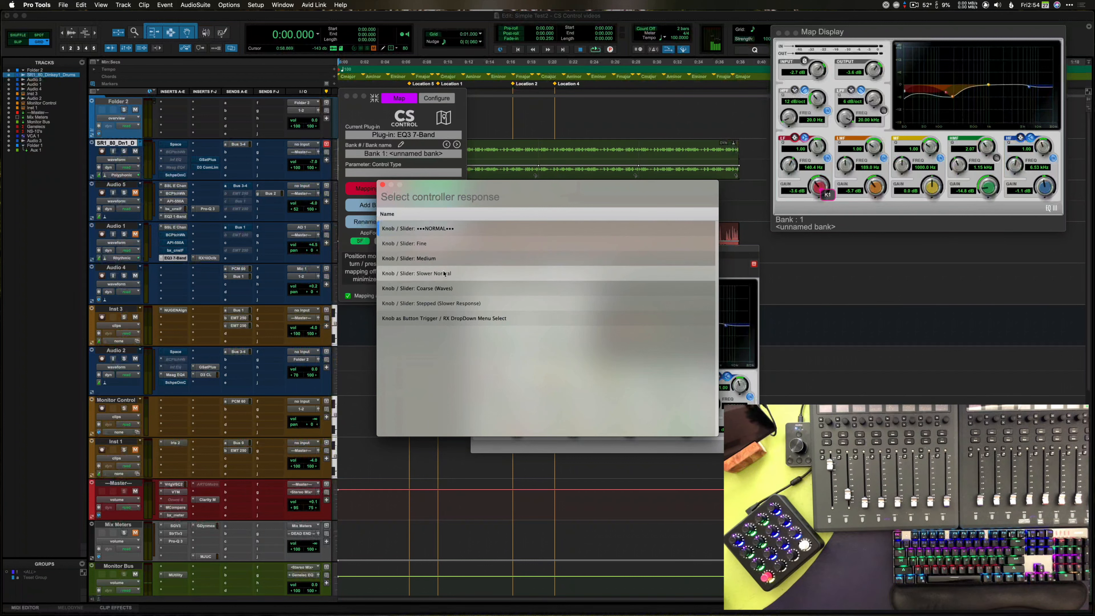
pyautogui.click(460, 229)
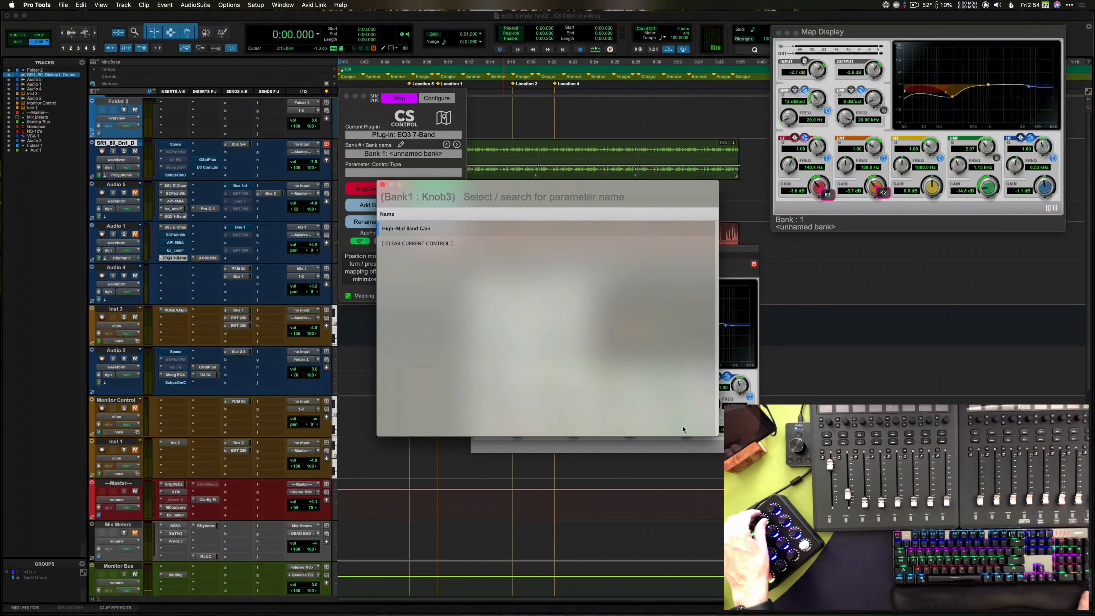
pyautogui.press('Return')
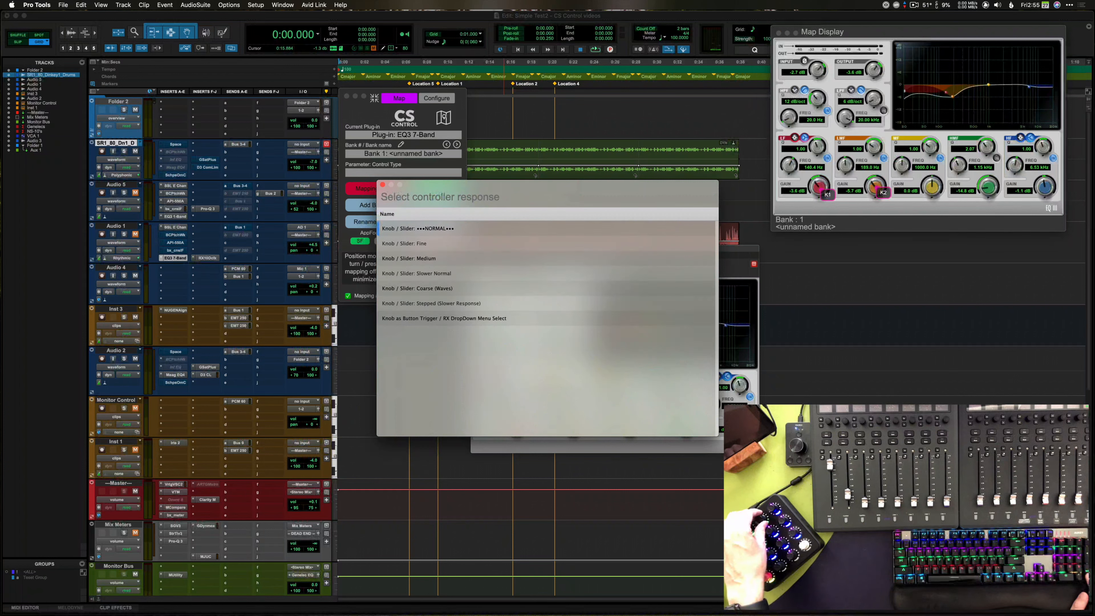
pyautogui.press('Return')
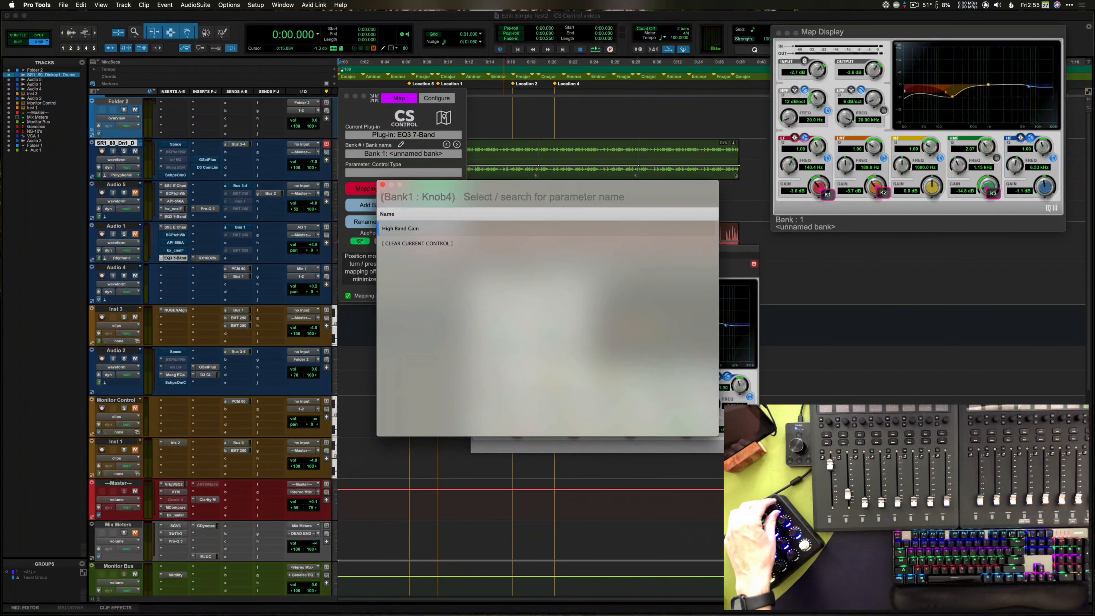
# Step: Map High Band Gain to Knob 4 and Low Band Freq to Knob 5 in Bank 1
pyautogui.press('Return')
pyautogui.press('Return')
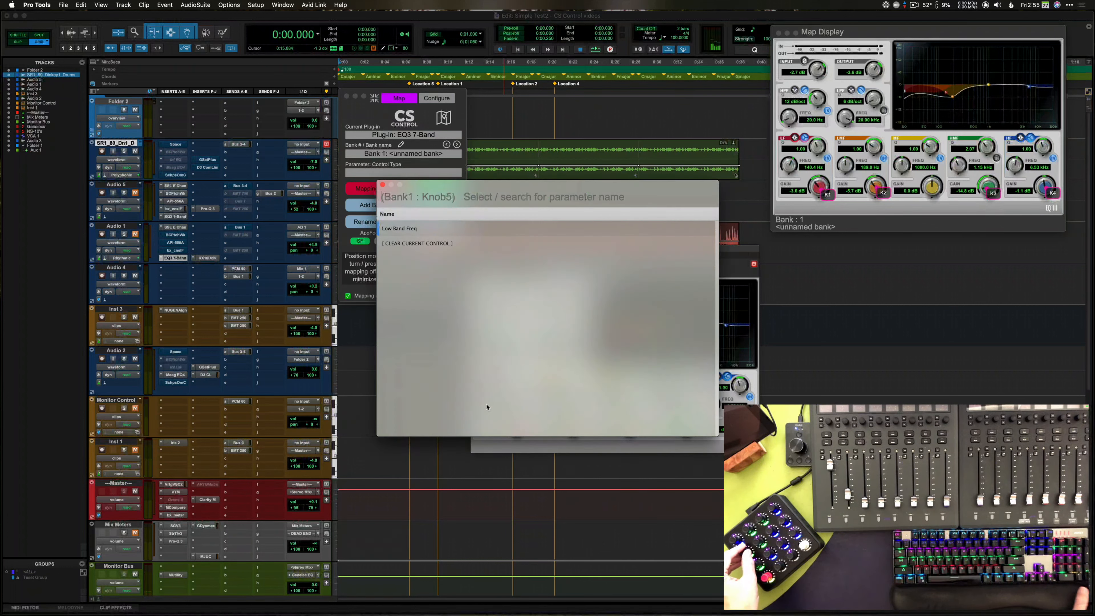
pyautogui.press('Return')
pyautogui.press('Return')
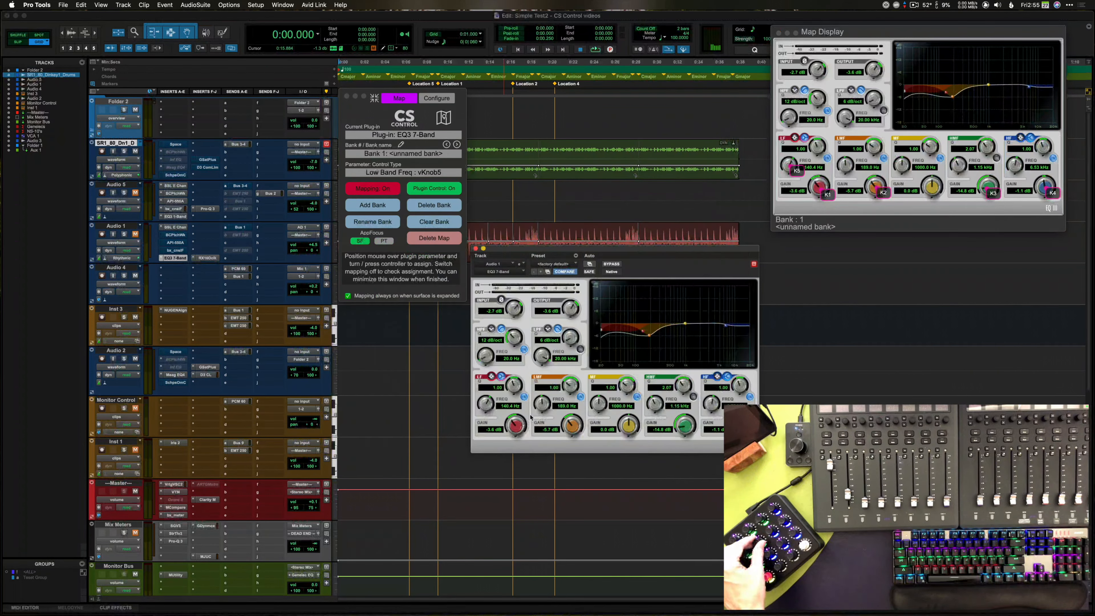
# Step: Map the low-mid, high-mid and high band frequencies to Knobs 6 to 8, and the four bands' Q controls to Knobs 9 to 12
pyautogui.press('Return')
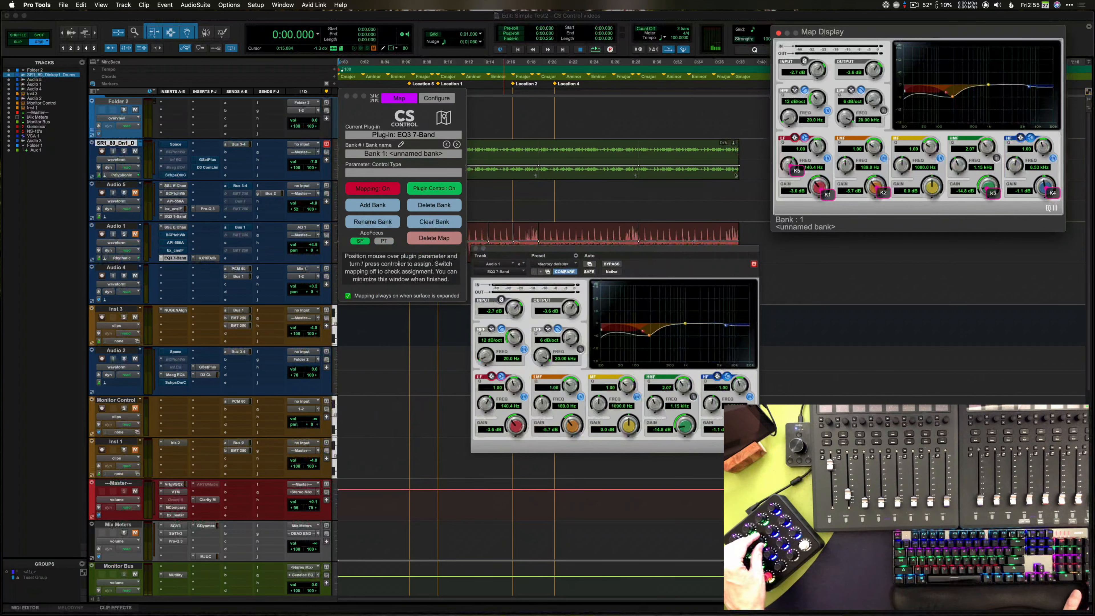
pyautogui.press('Return')
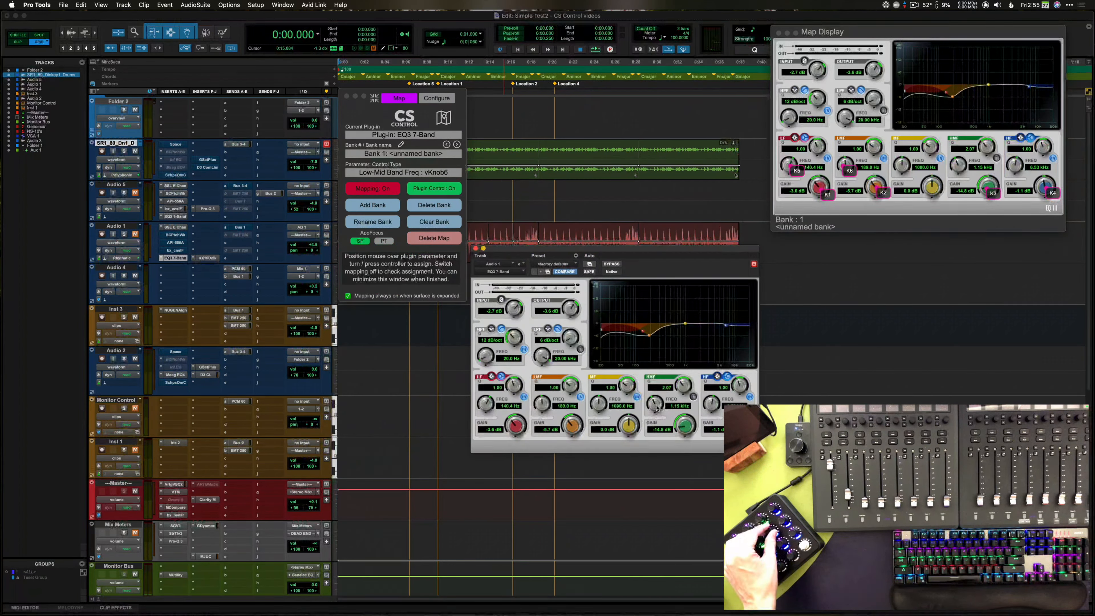
pyautogui.press('Return')
pyautogui.press('Return')
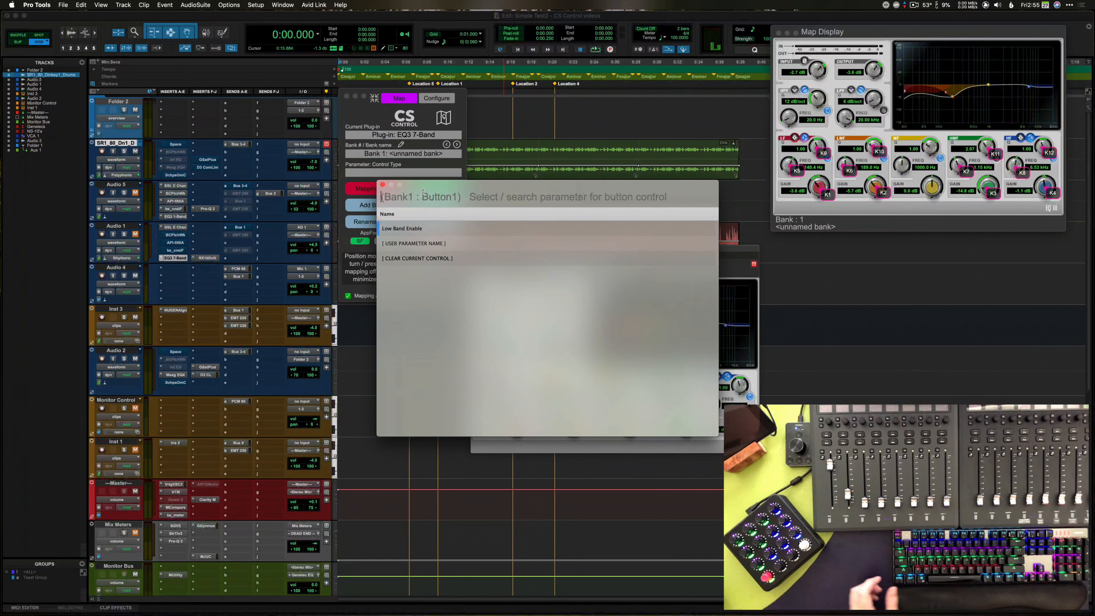
# Step: Map the low, low-mid, high-mid and high band enables to Buttons 1 to 4 with the Switch / Button response, and collapse the CS Control window
pyautogui.click(426, 228)
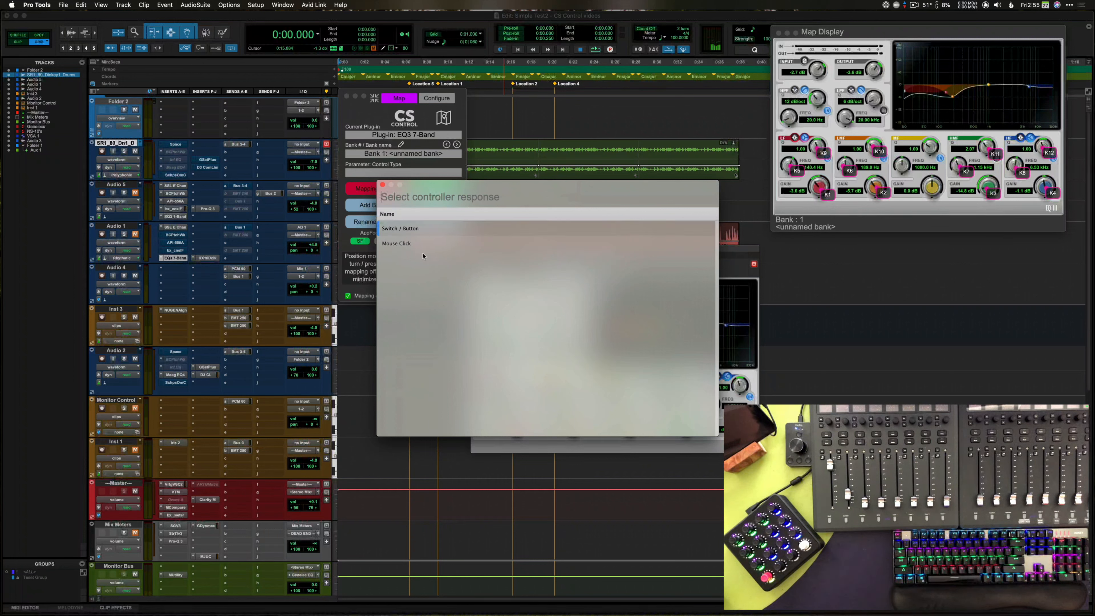
pyautogui.click(415, 230)
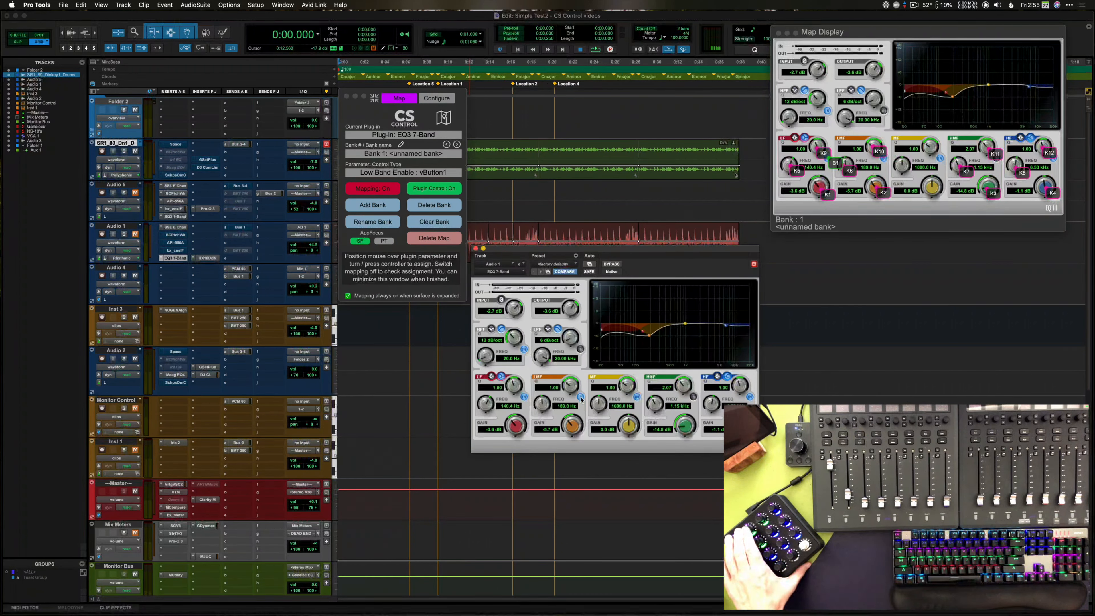
pyautogui.press('Return')
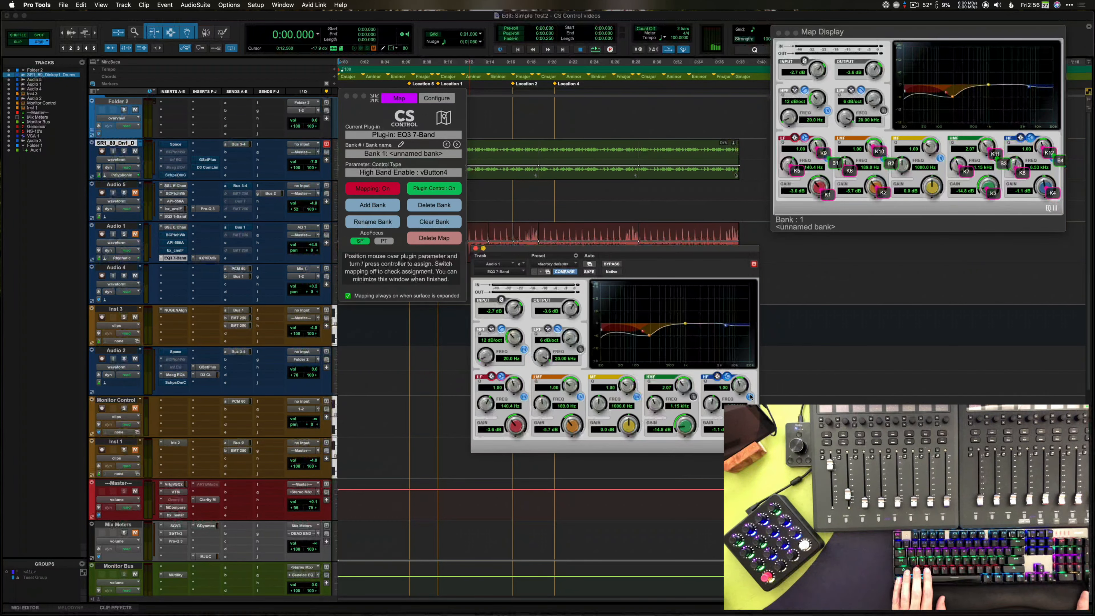
pyautogui.click(374, 98)
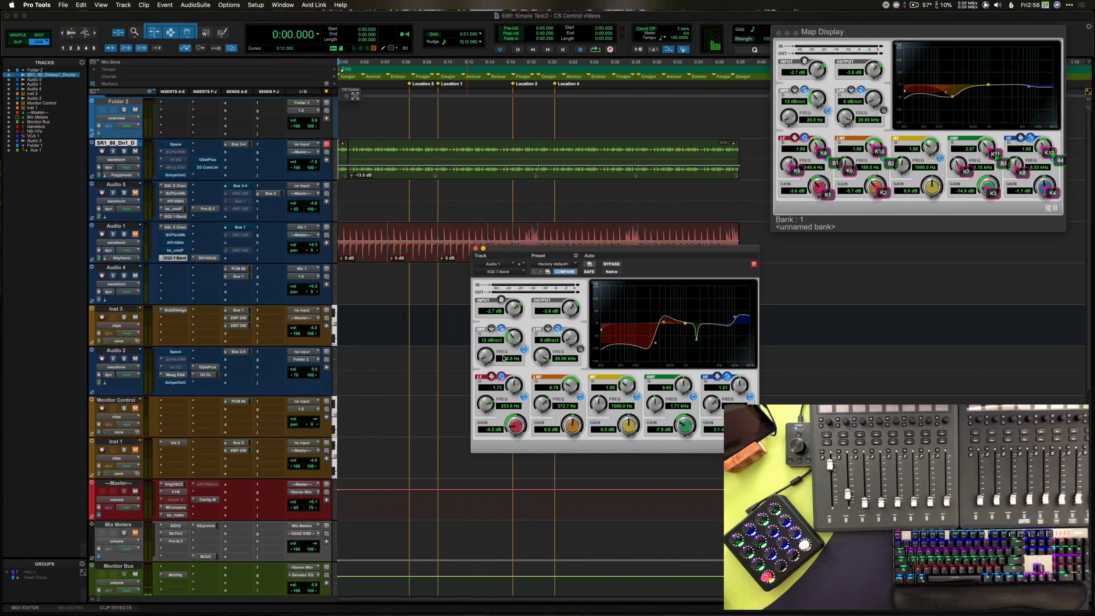
# Step: Expand the CS Control window and add a second bank named "In- Out" after Bank 1
pyautogui.click(355, 96)
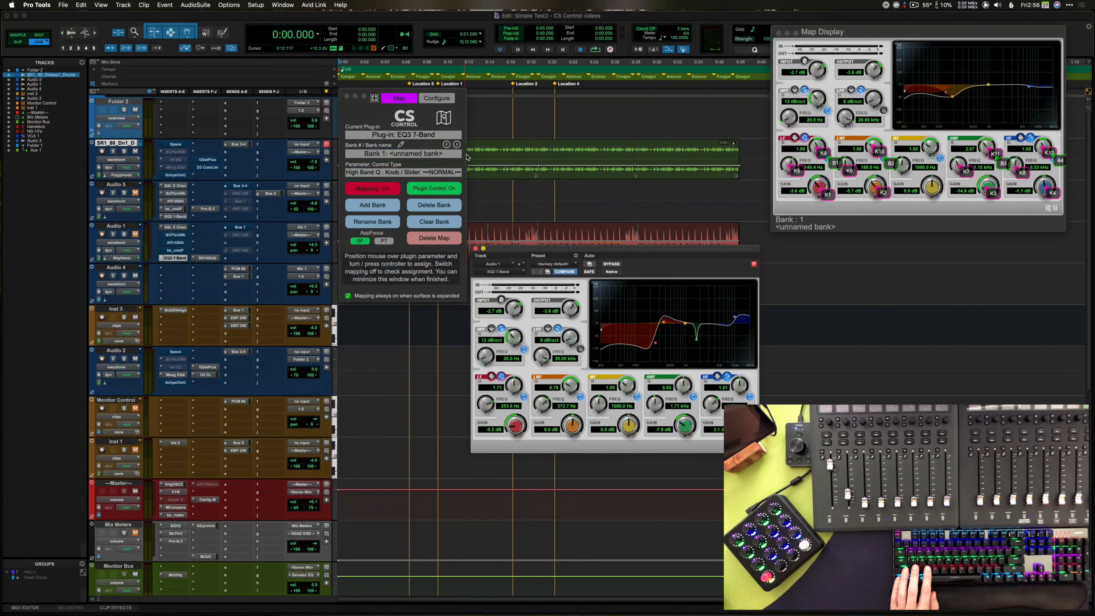
pyautogui.click(373, 205)
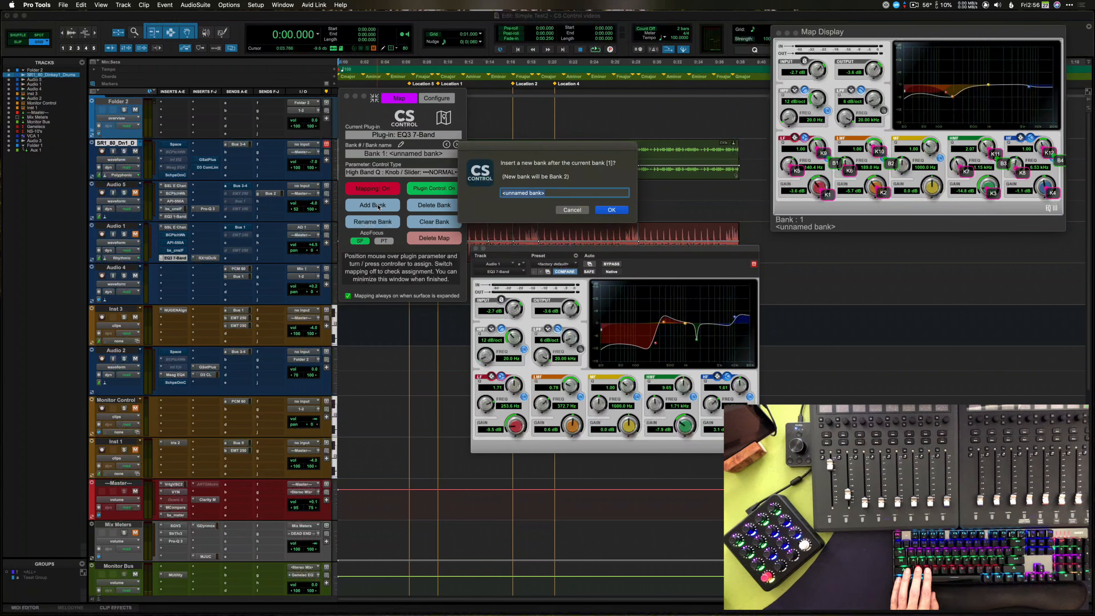
pyautogui.write('In- Out')
pyautogui.press('Return')
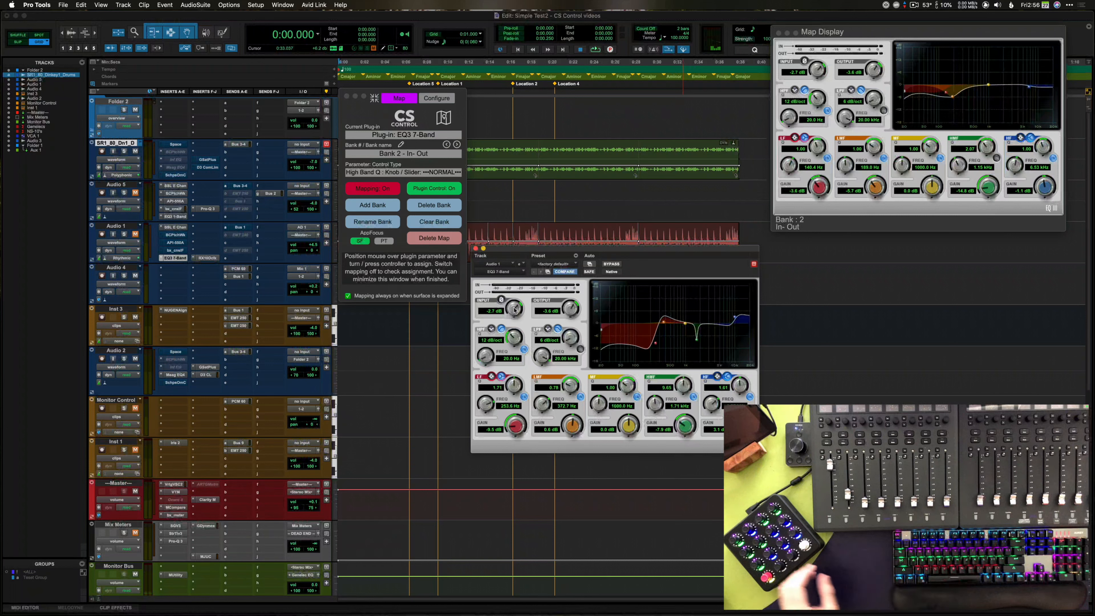
# Step: In Bank 2, map input and output level to Knobs 1 and 2, and the filters' Q and frequency controls to Knobs 5, 6, 9 and 10
pyautogui.press('Return')
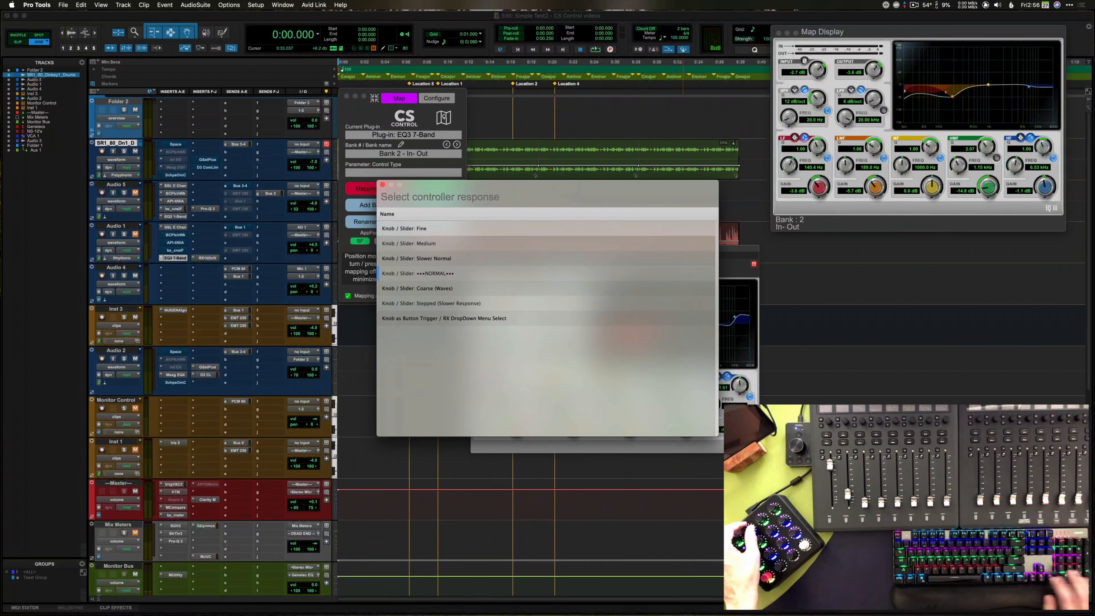
pyautogui.press('Return')
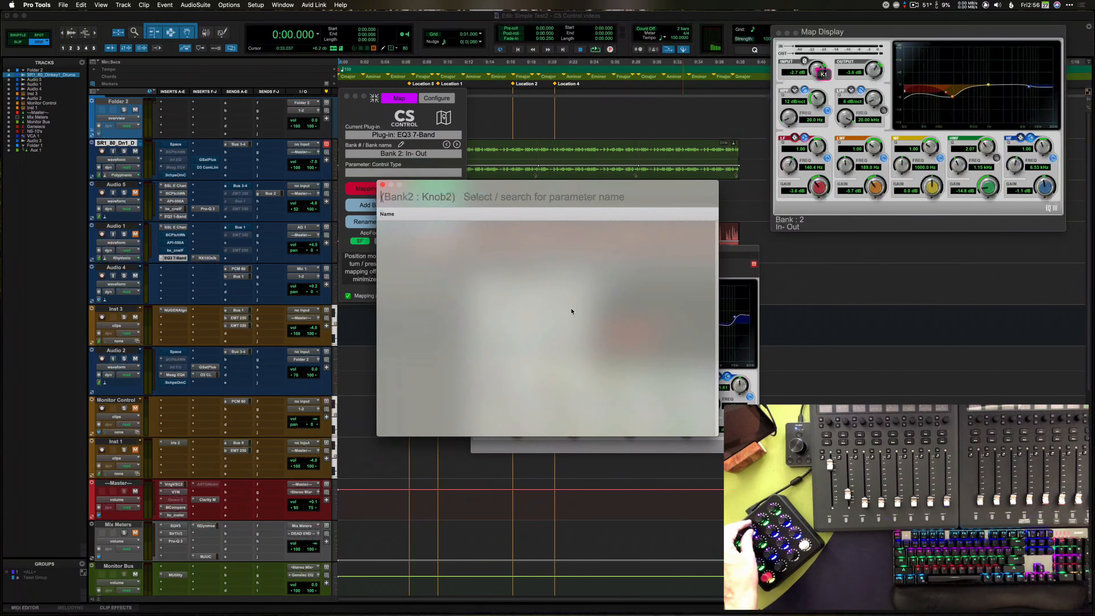
pyautogui.press('Return')
pyautogui.press('Return')
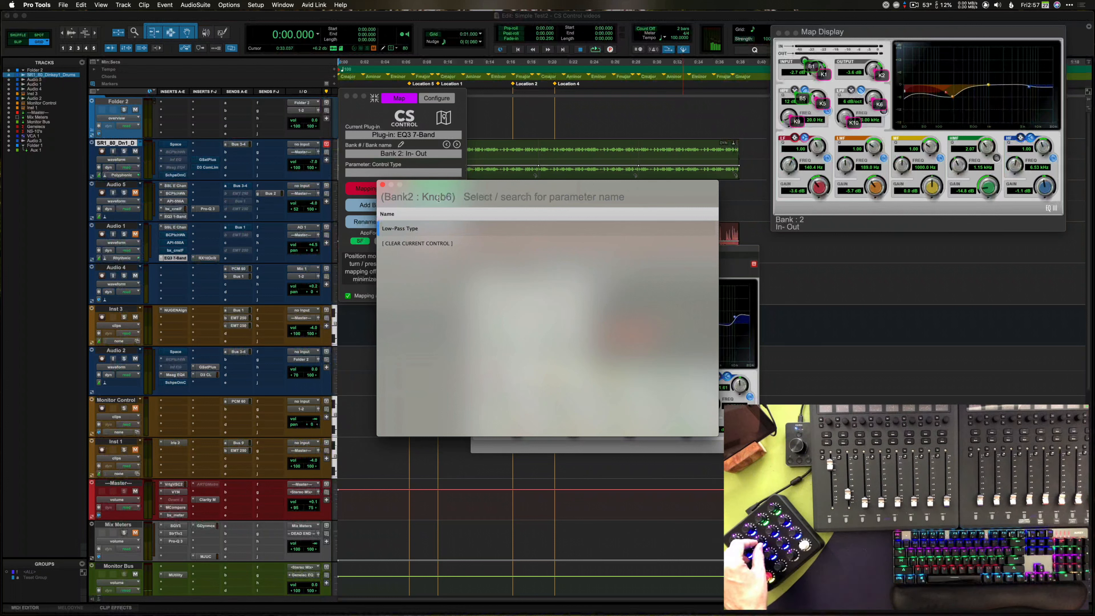
# Step: Cancel the Knob 6 parameter picker and map Low-Pass Type to Button 6 in Bank 2
pyautogui.press('Escape')
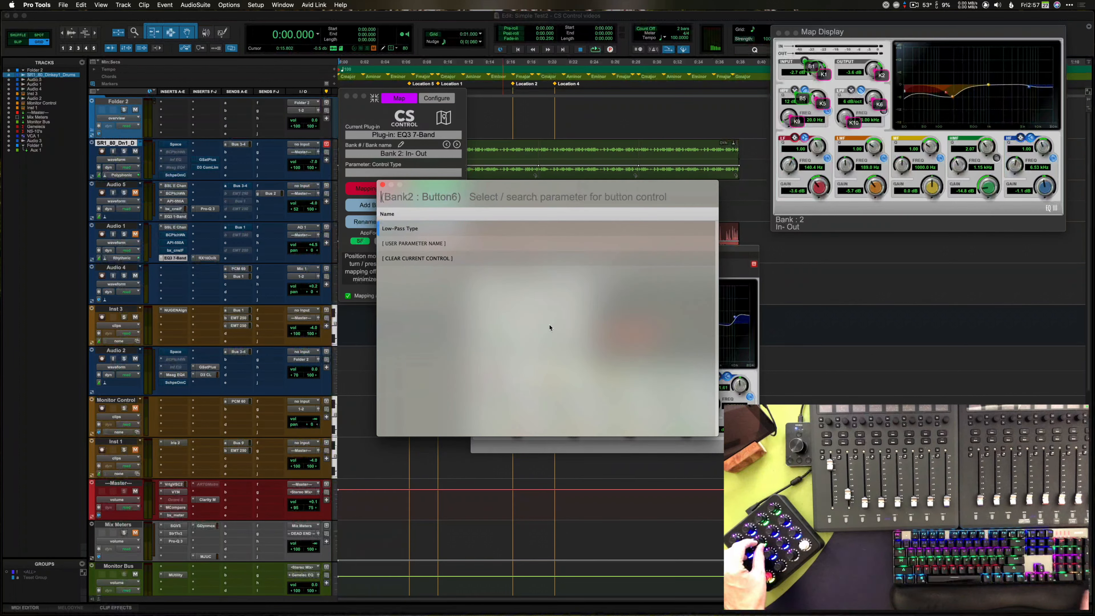
pyautogui.press('Return')
pyautogui.press('Return')
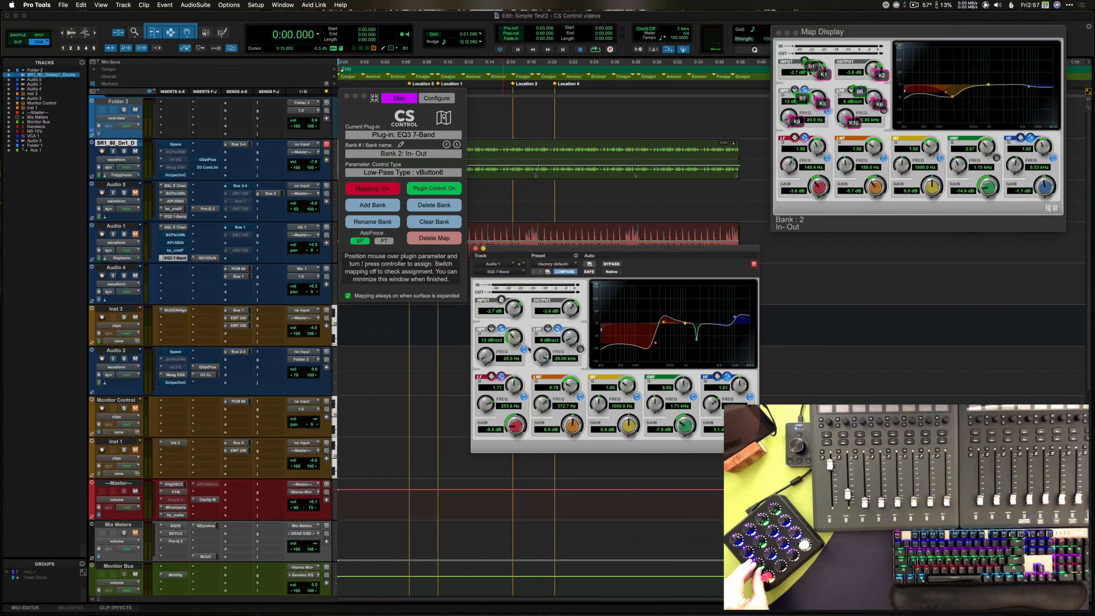
# Step: Map the high-pass enable to Button 9 and Low-Pass Enable to Button 10 as Switch / Button, and collapse the CS Control window
pyautogui.press('Return')
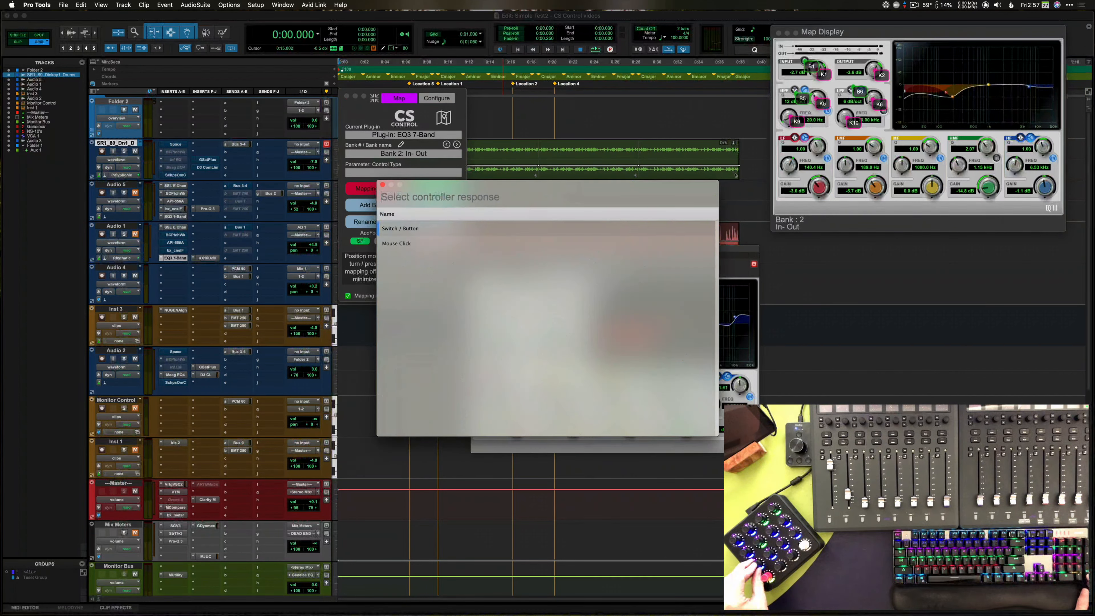
pyautogui.press('Return')
pyautogui.press('Return')
pyautogui.press('Return')
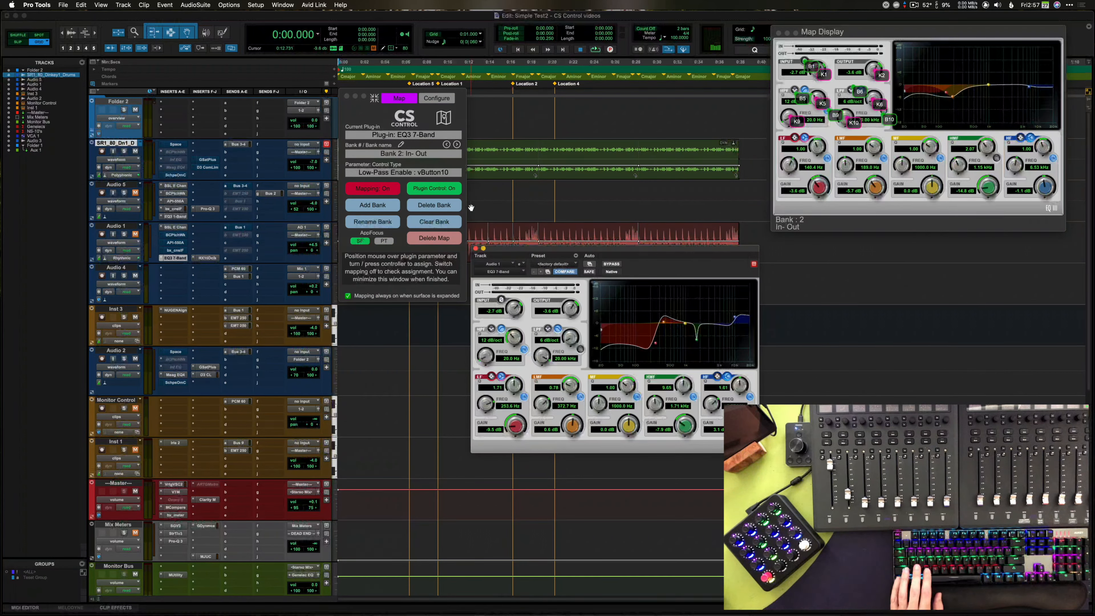
pyautogui.press('Escape')
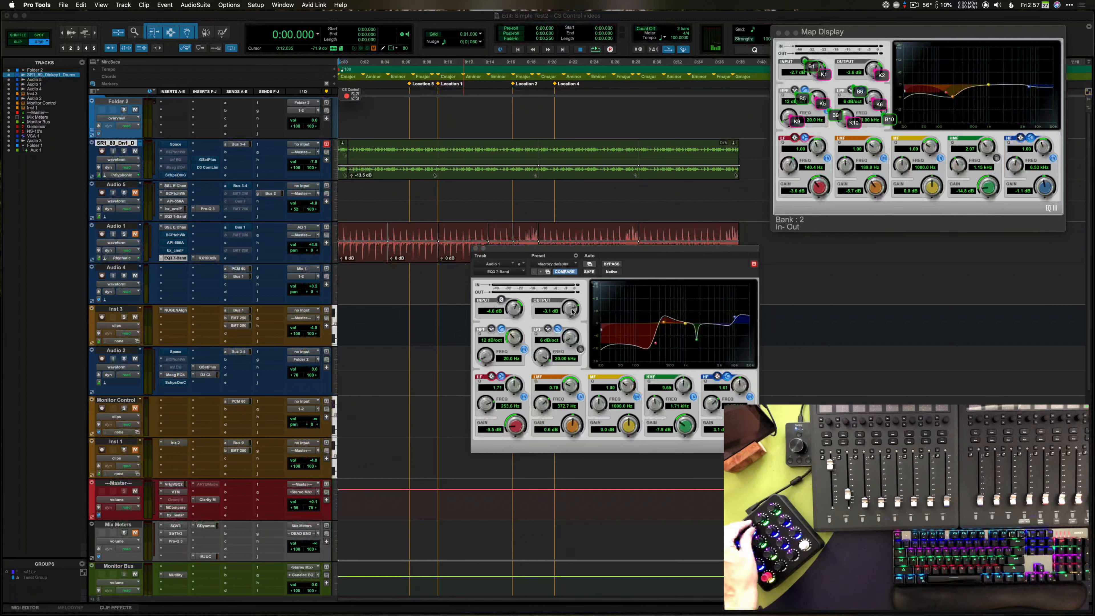